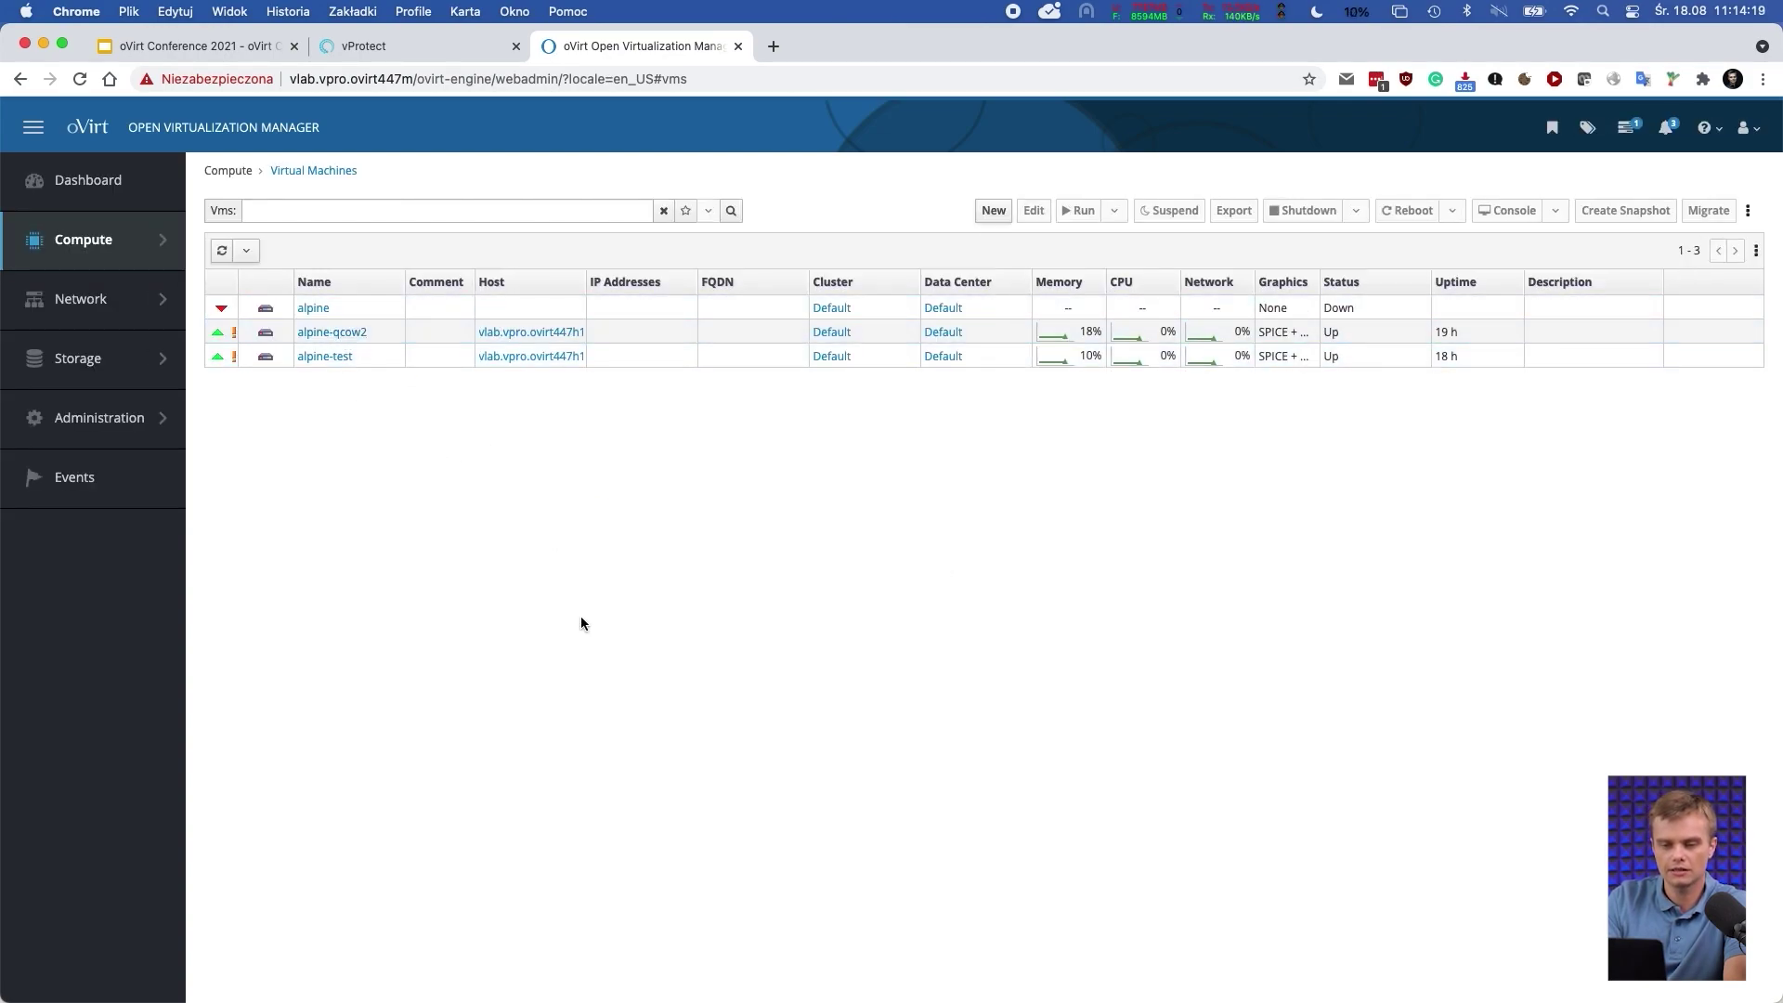
# Switch to vProtect, log in and open the vlab.vpro.ovirt447m oVirt hypervisor manager in the virtual environments infrastructure
pyautogui.click(358, 46)
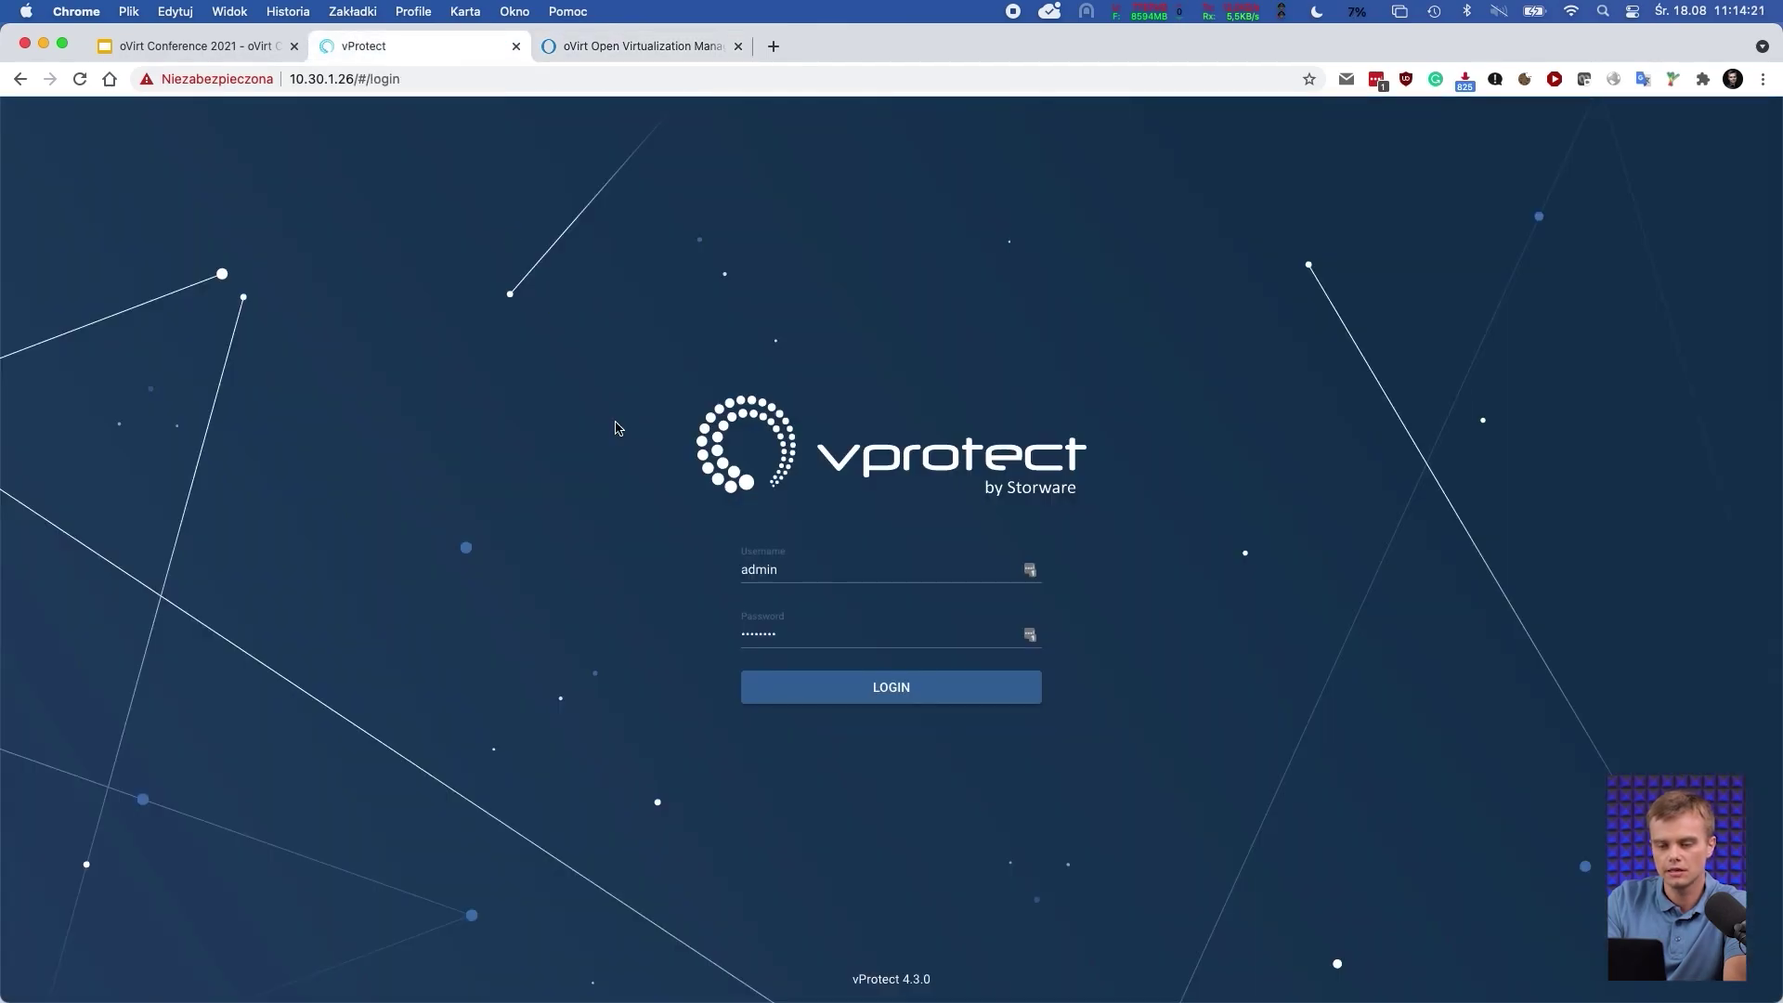
pyautogui.click(906, 692)
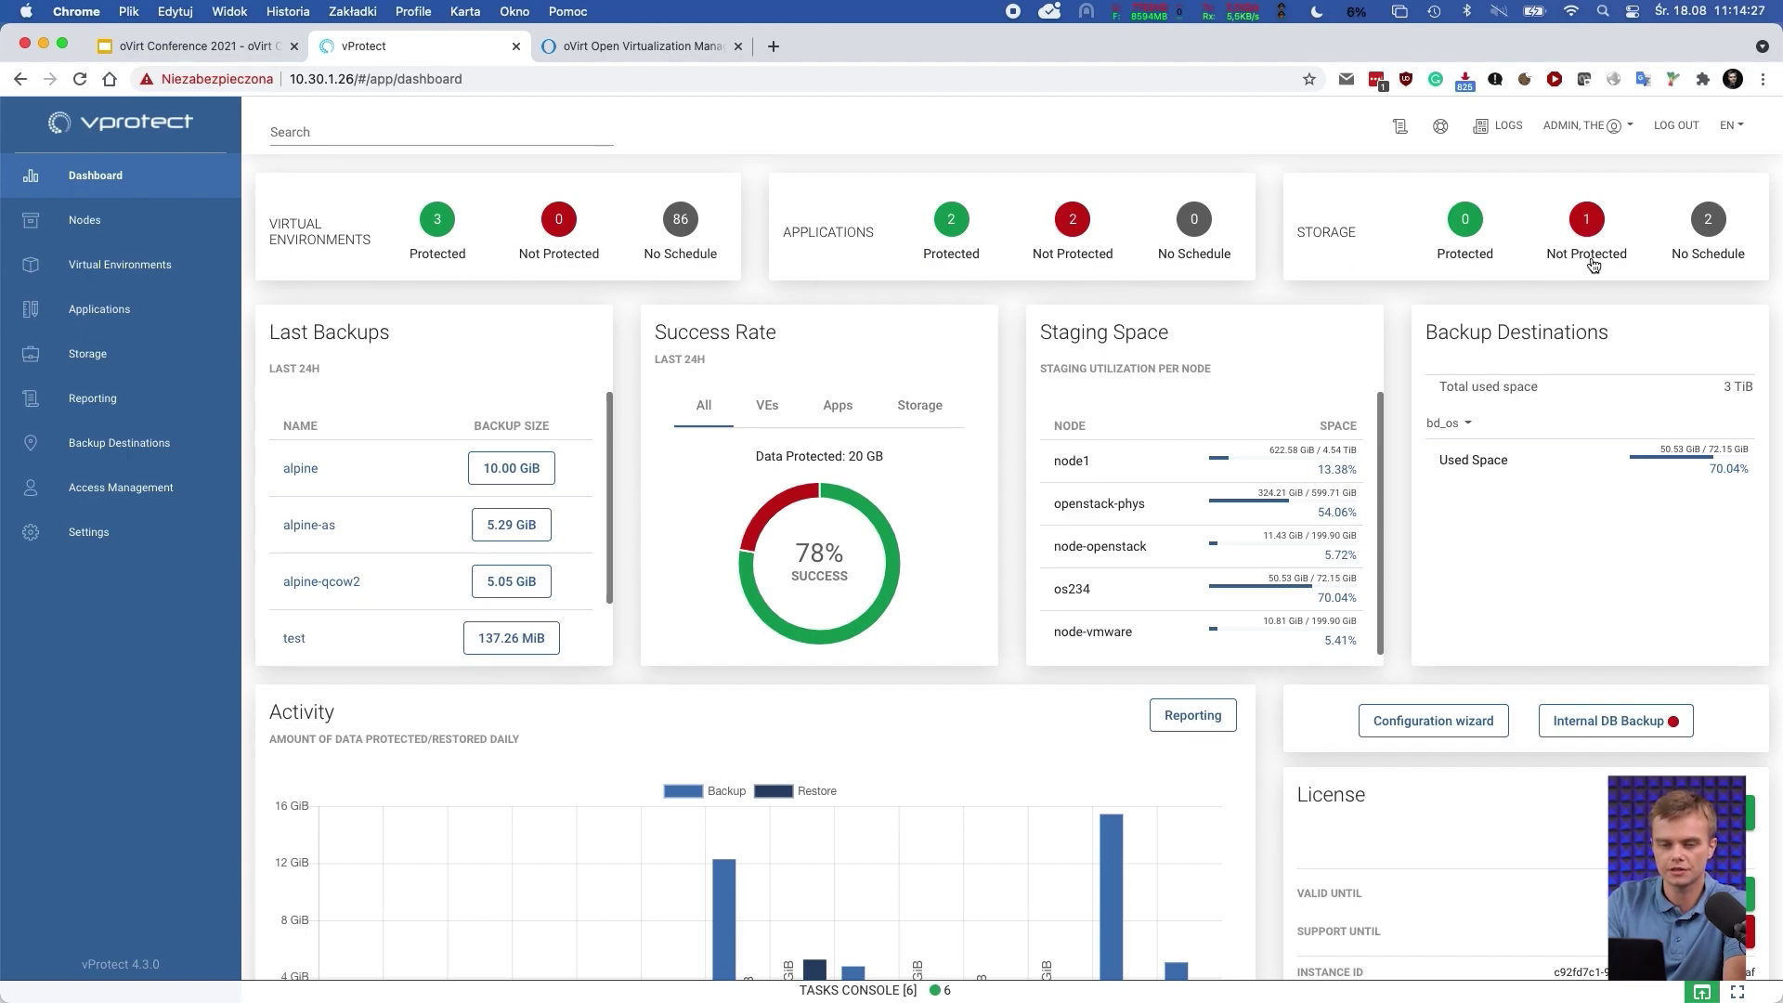
pyautogui.click(139, 265)
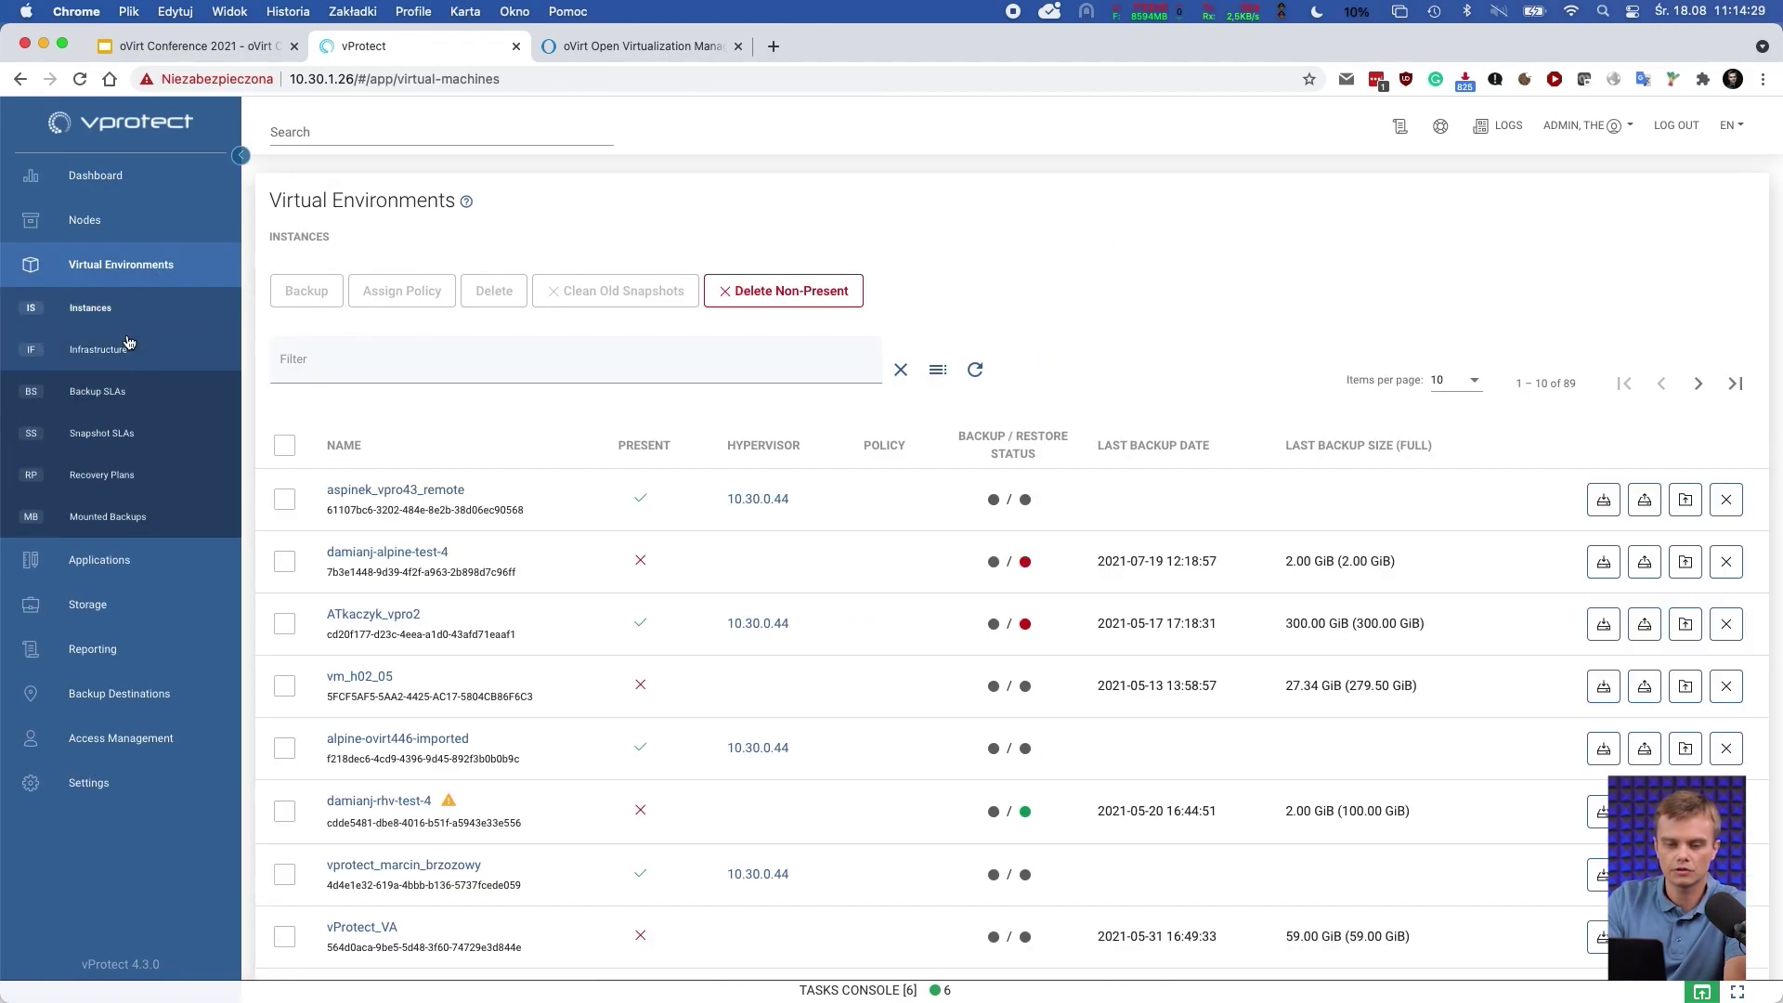
pyautogui.click(124, 365)
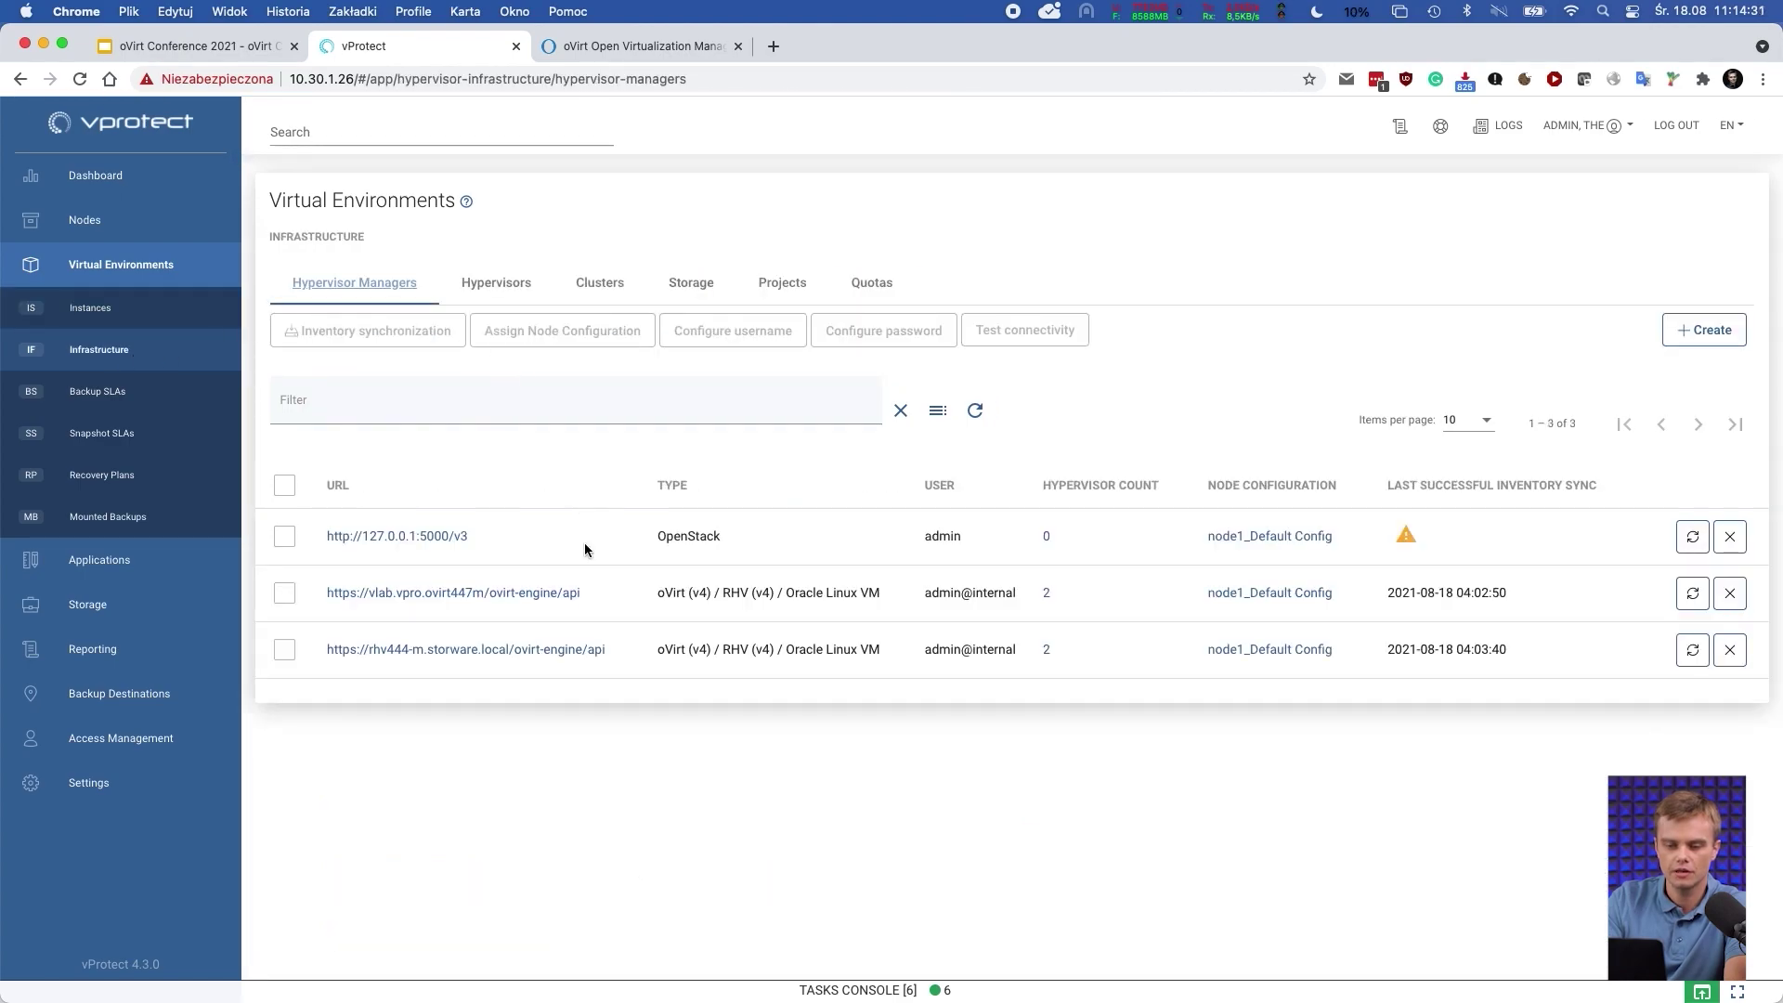
pyautogui.tripleClick(904, 600)
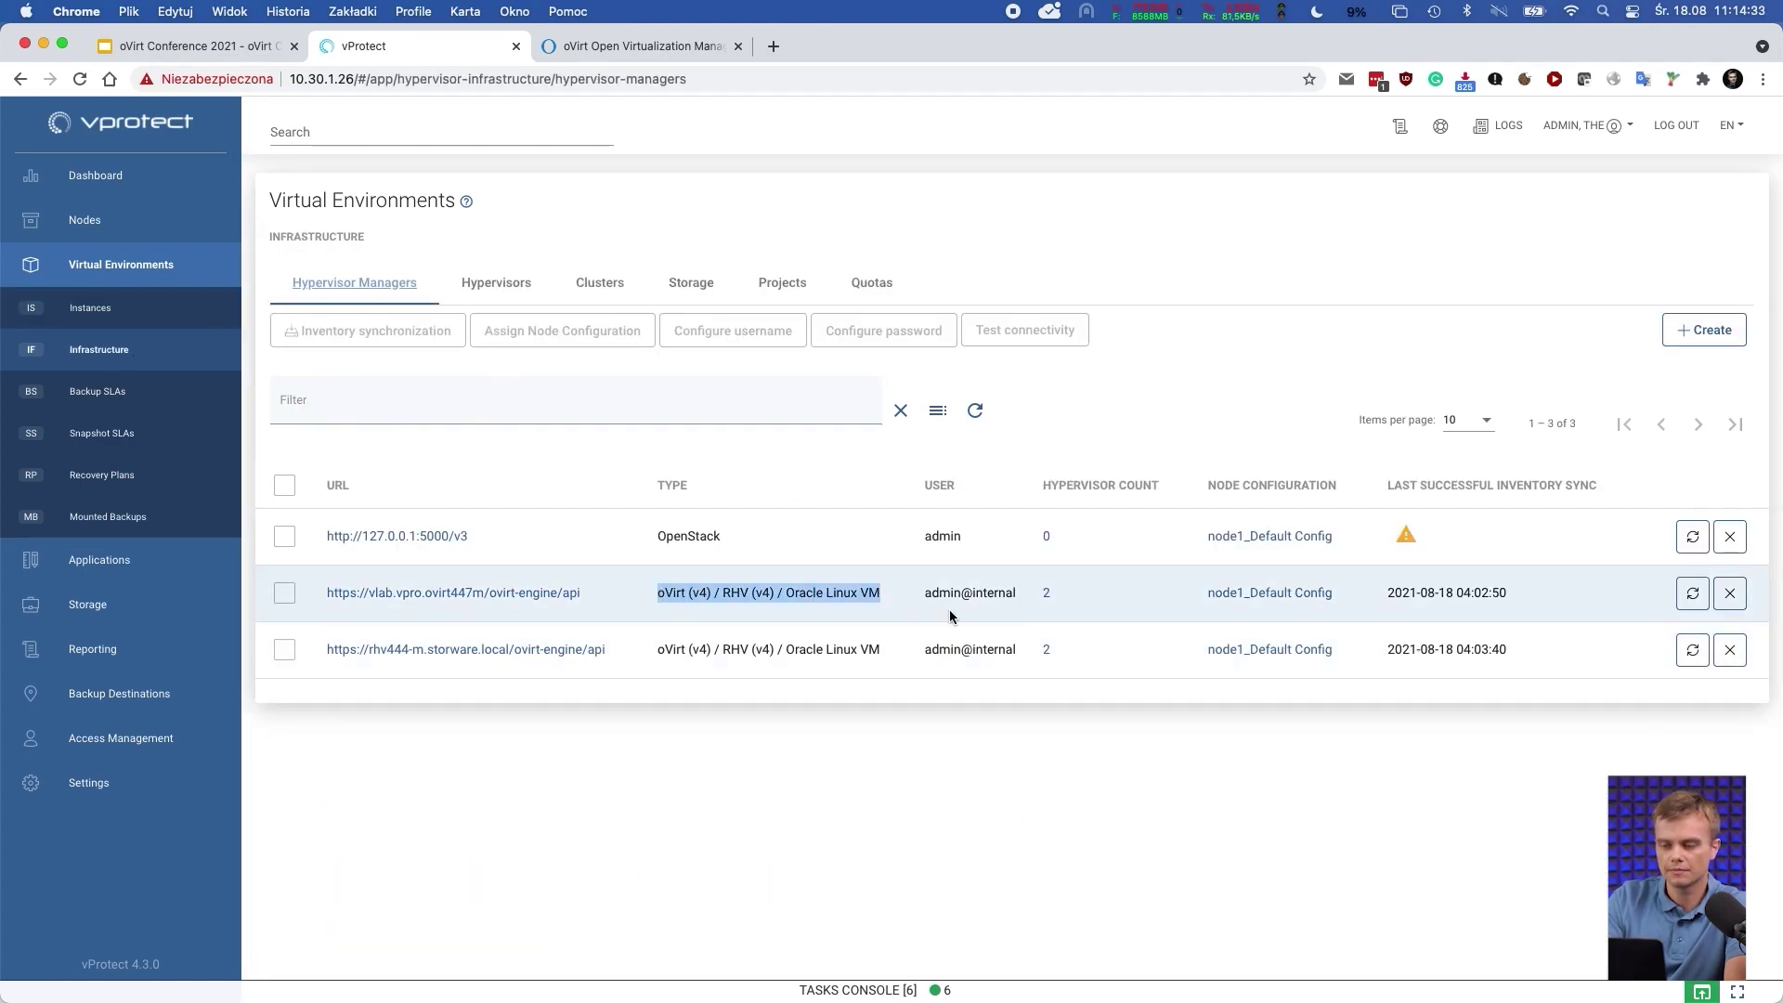
pyautogui.click(360, 591)
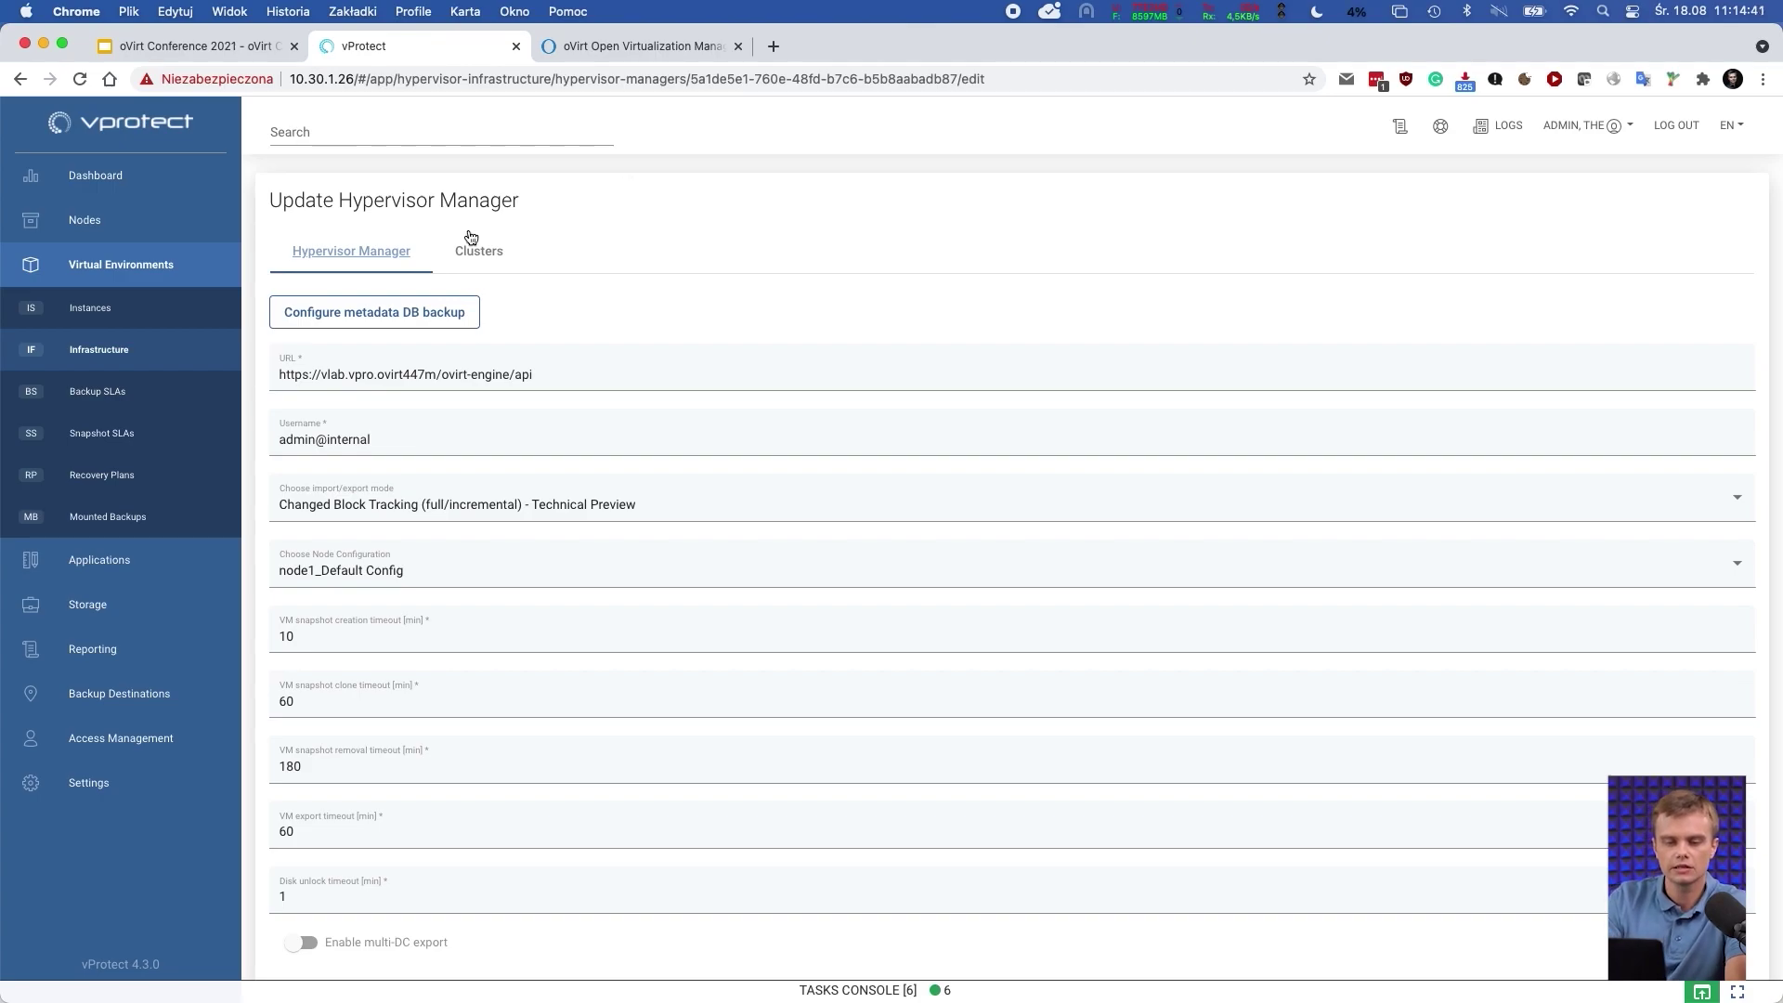
# Sort the virtual environment instances by newest backup date and start an incremental backup of alpine-qcow2 to Filesystem 7d
pyautogui.click(104, 318)
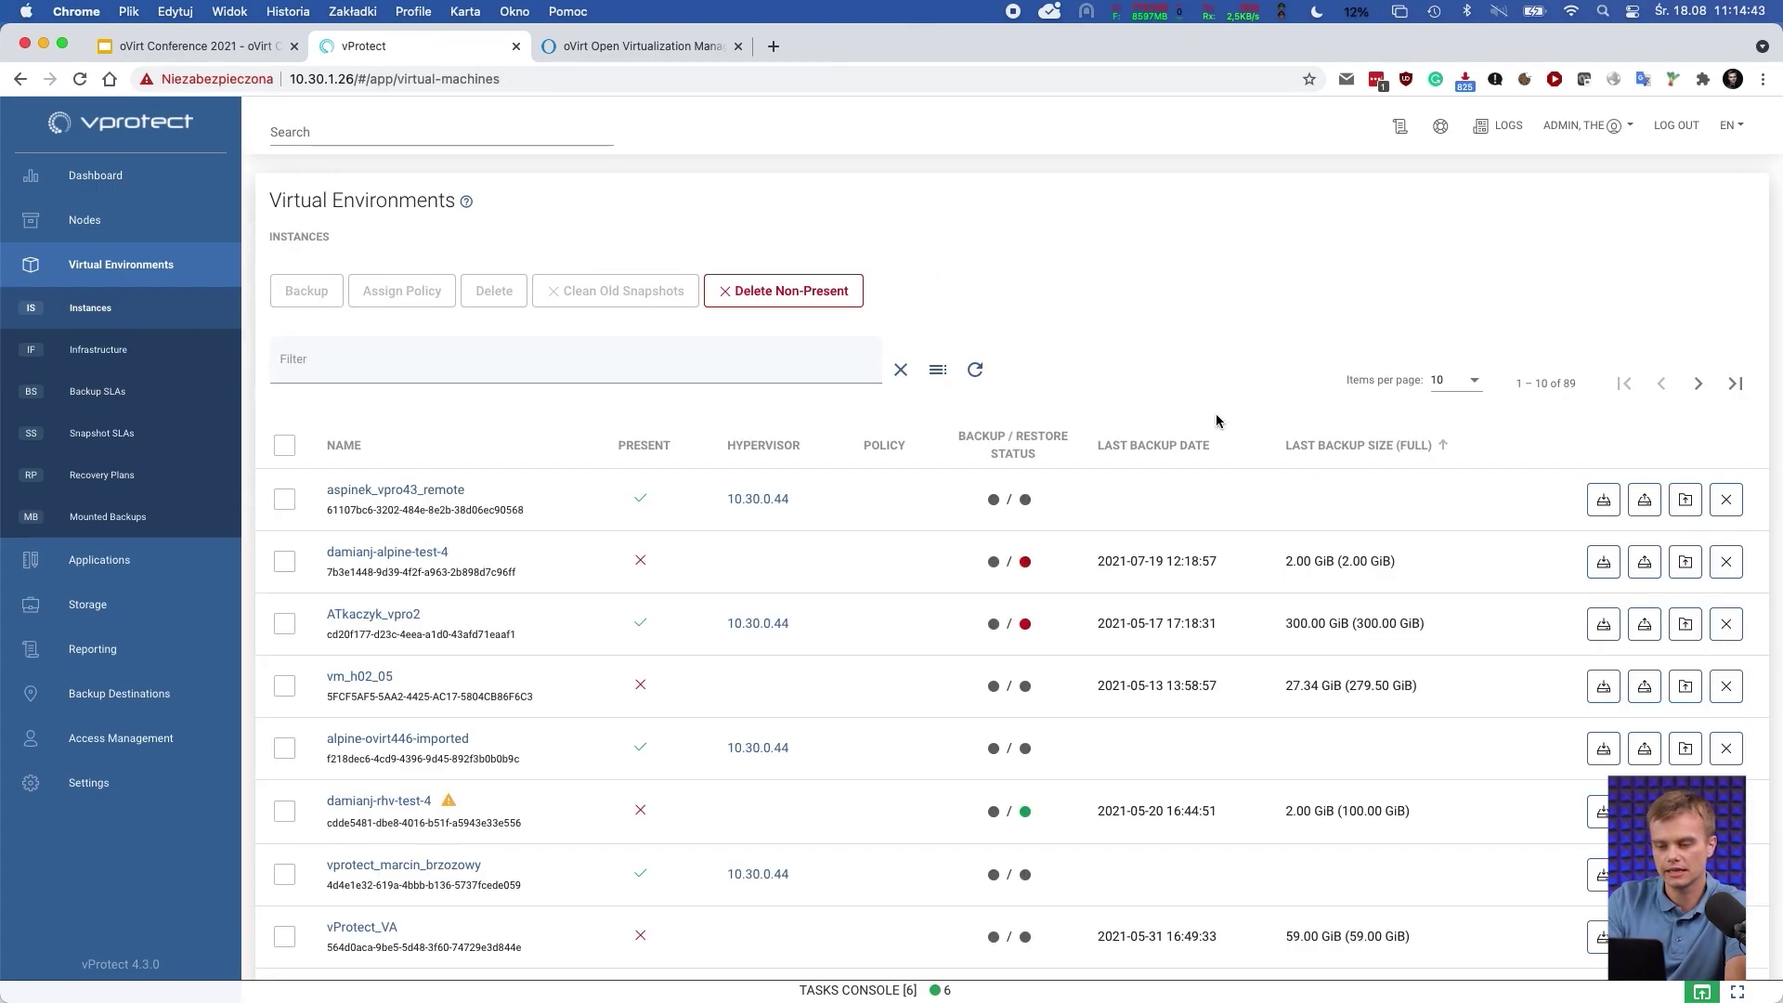
pyautogui.click(1146, 446)
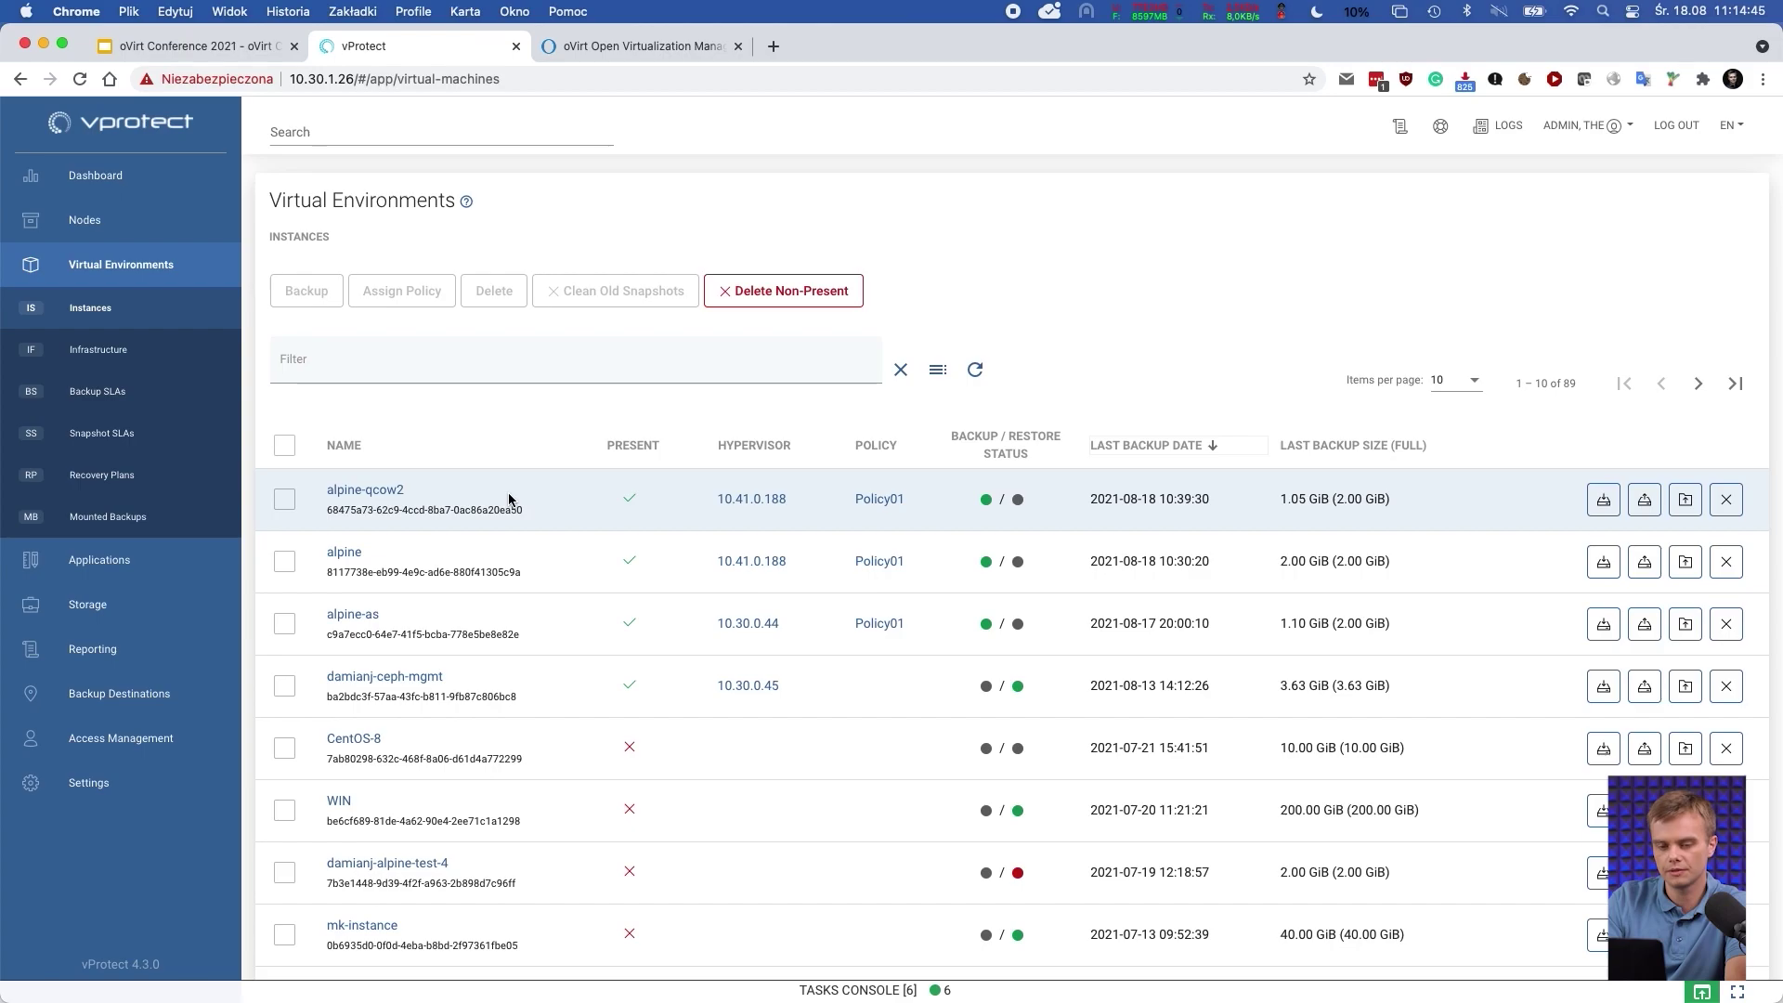
pyautogui.moveTo(513, 500); pyautogui.dragTo(313, 499)
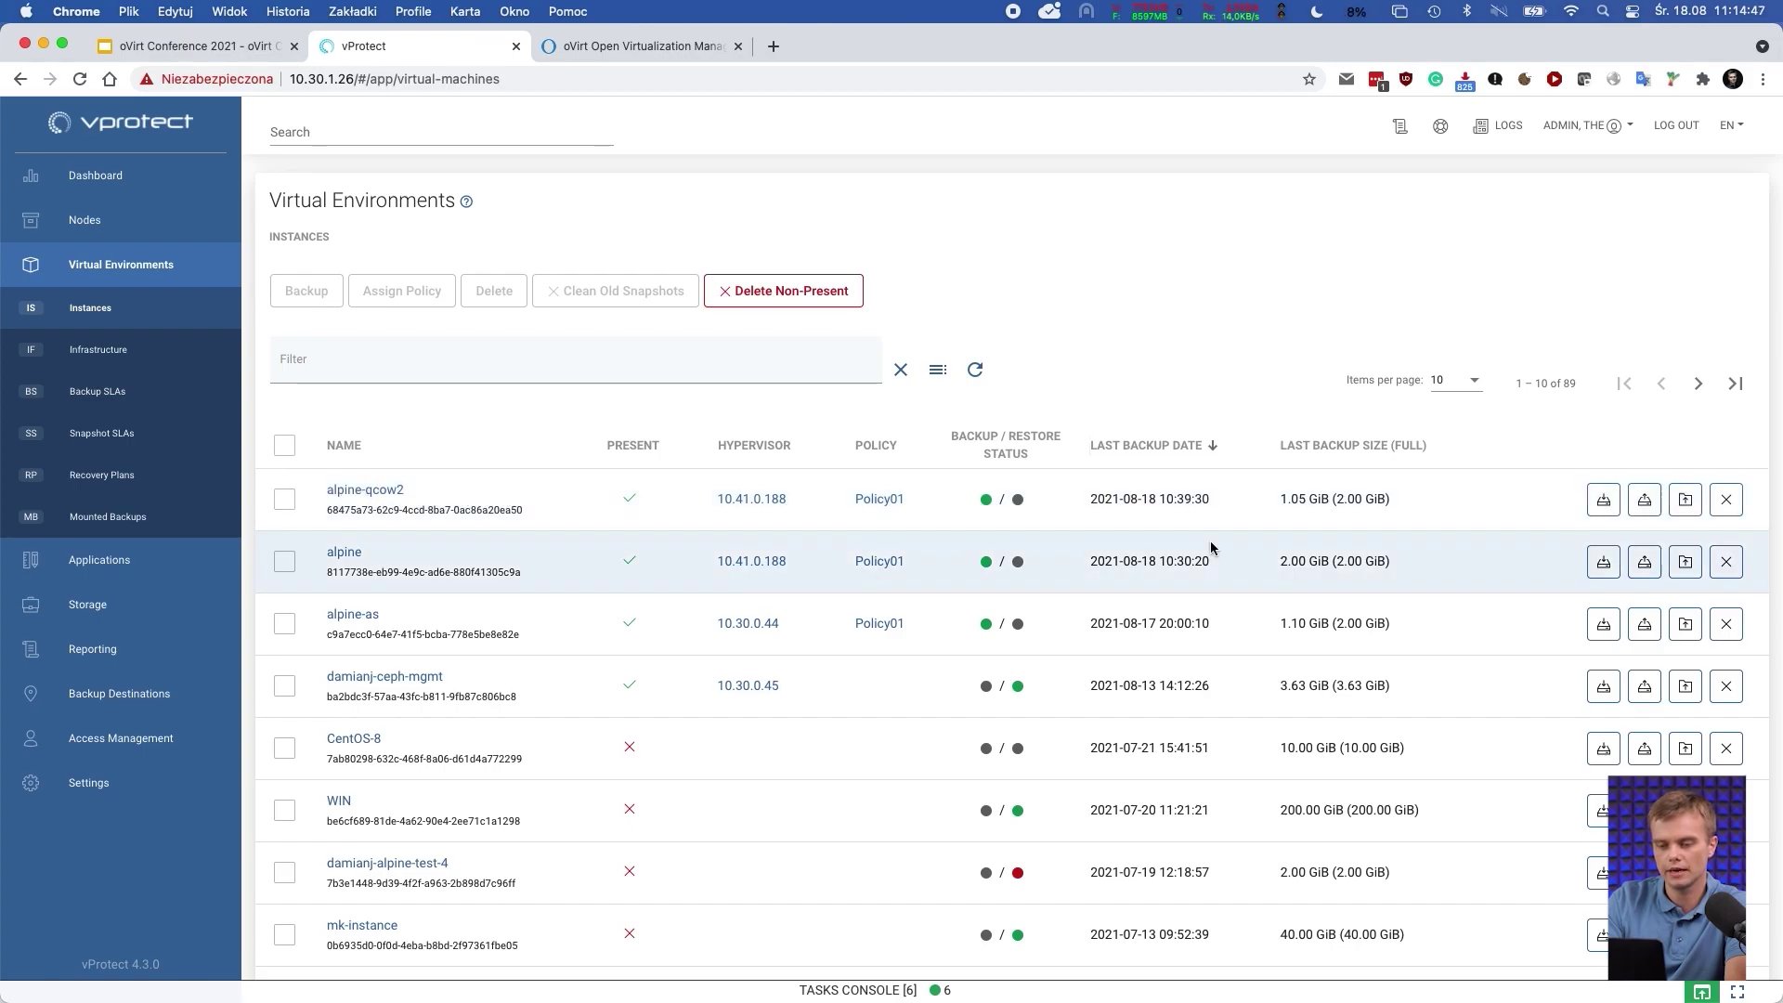
pyautogui.click(1603, 500)
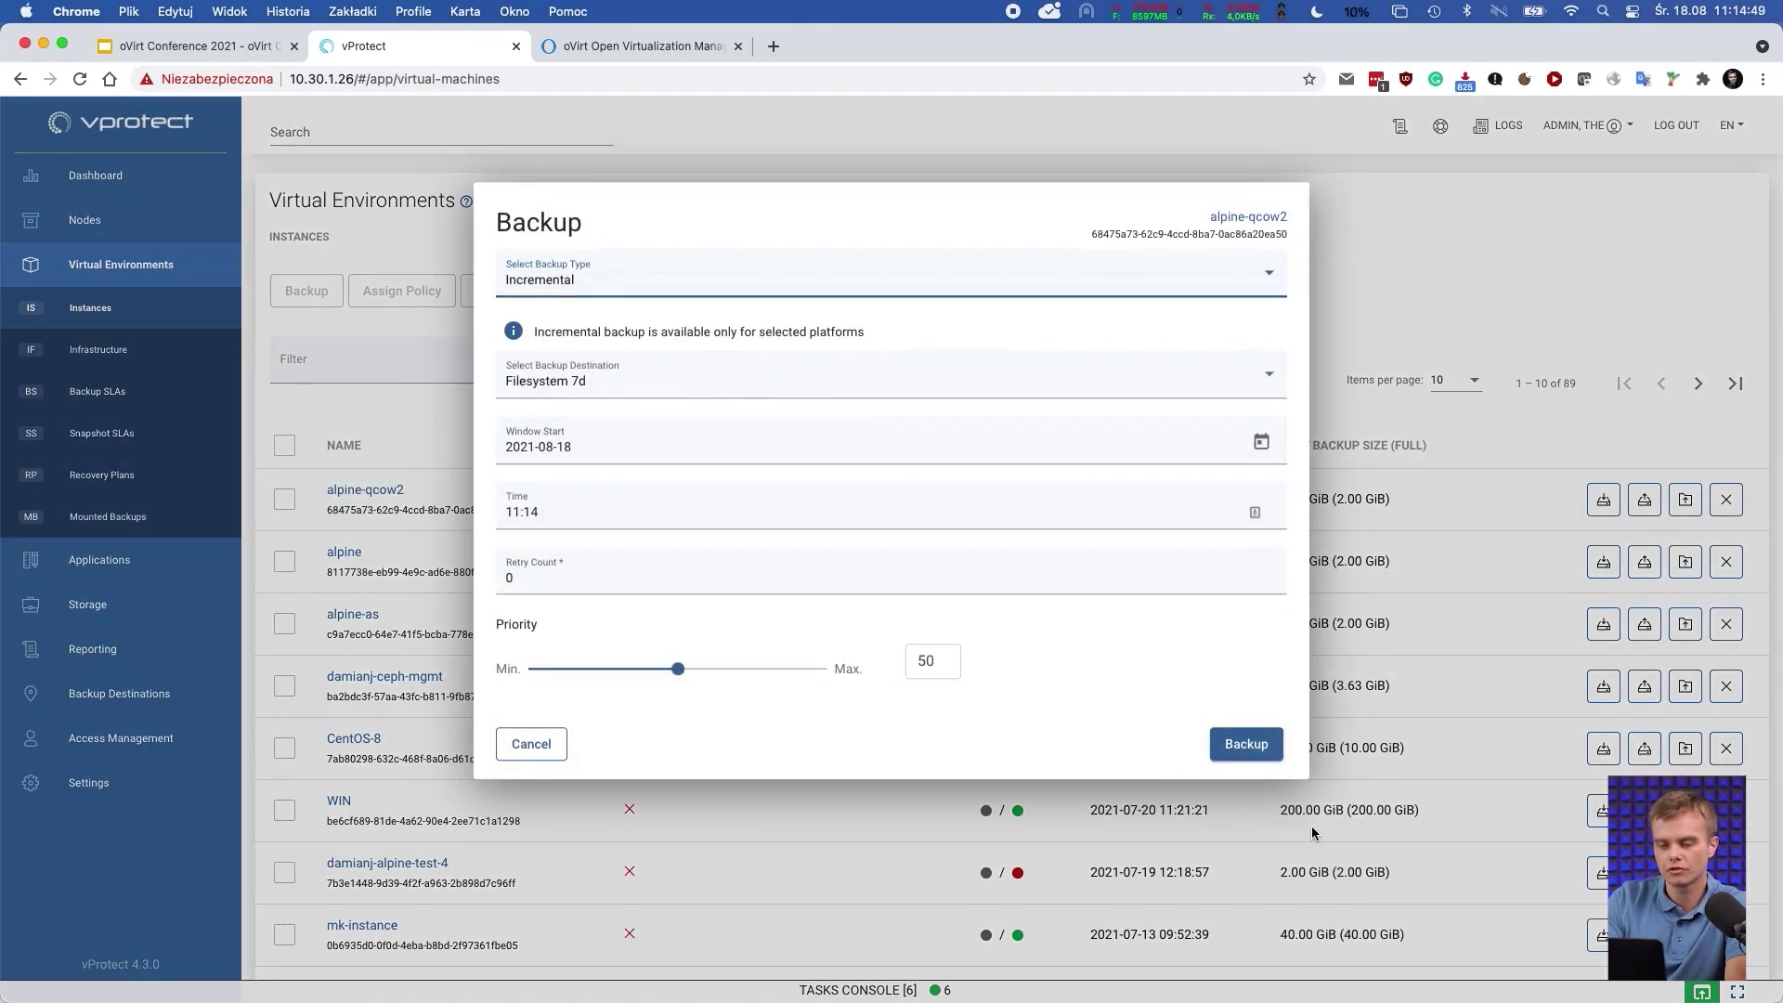
pyautogui.click(1248, 728)
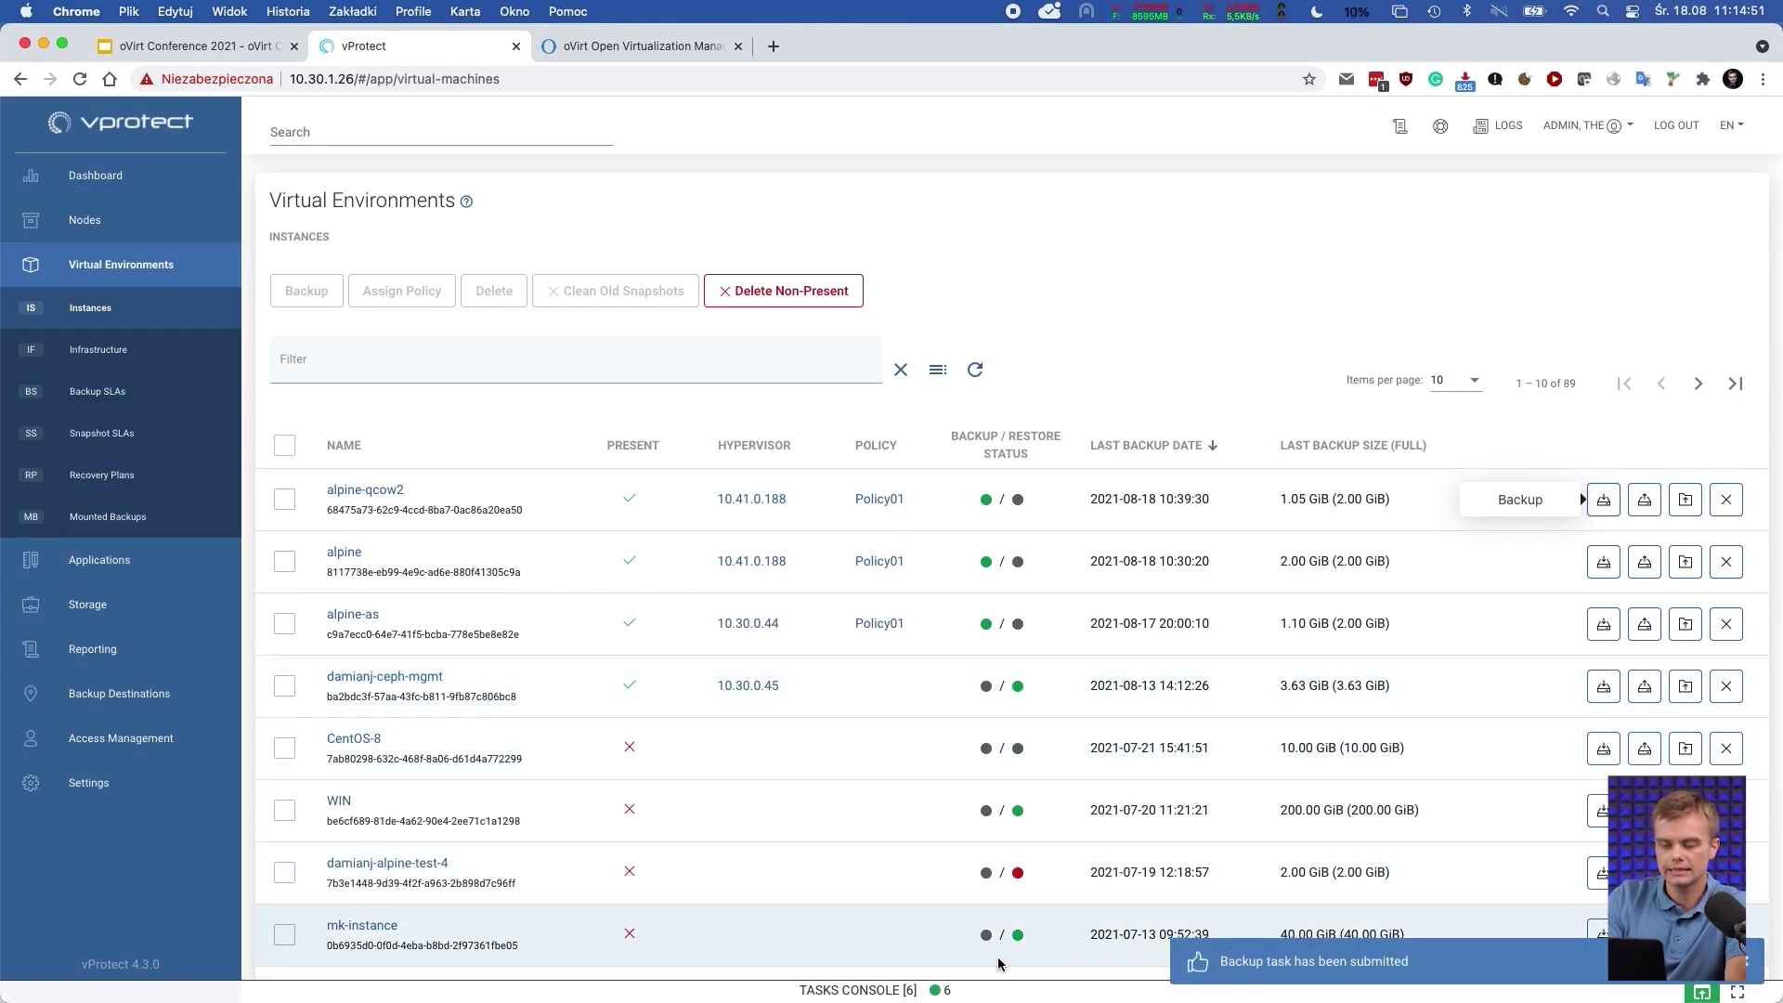
# Check the backup type and progress of the alpine-qcow2 export task in the tasks console, and close the console
pyautogui.click(961, 991)
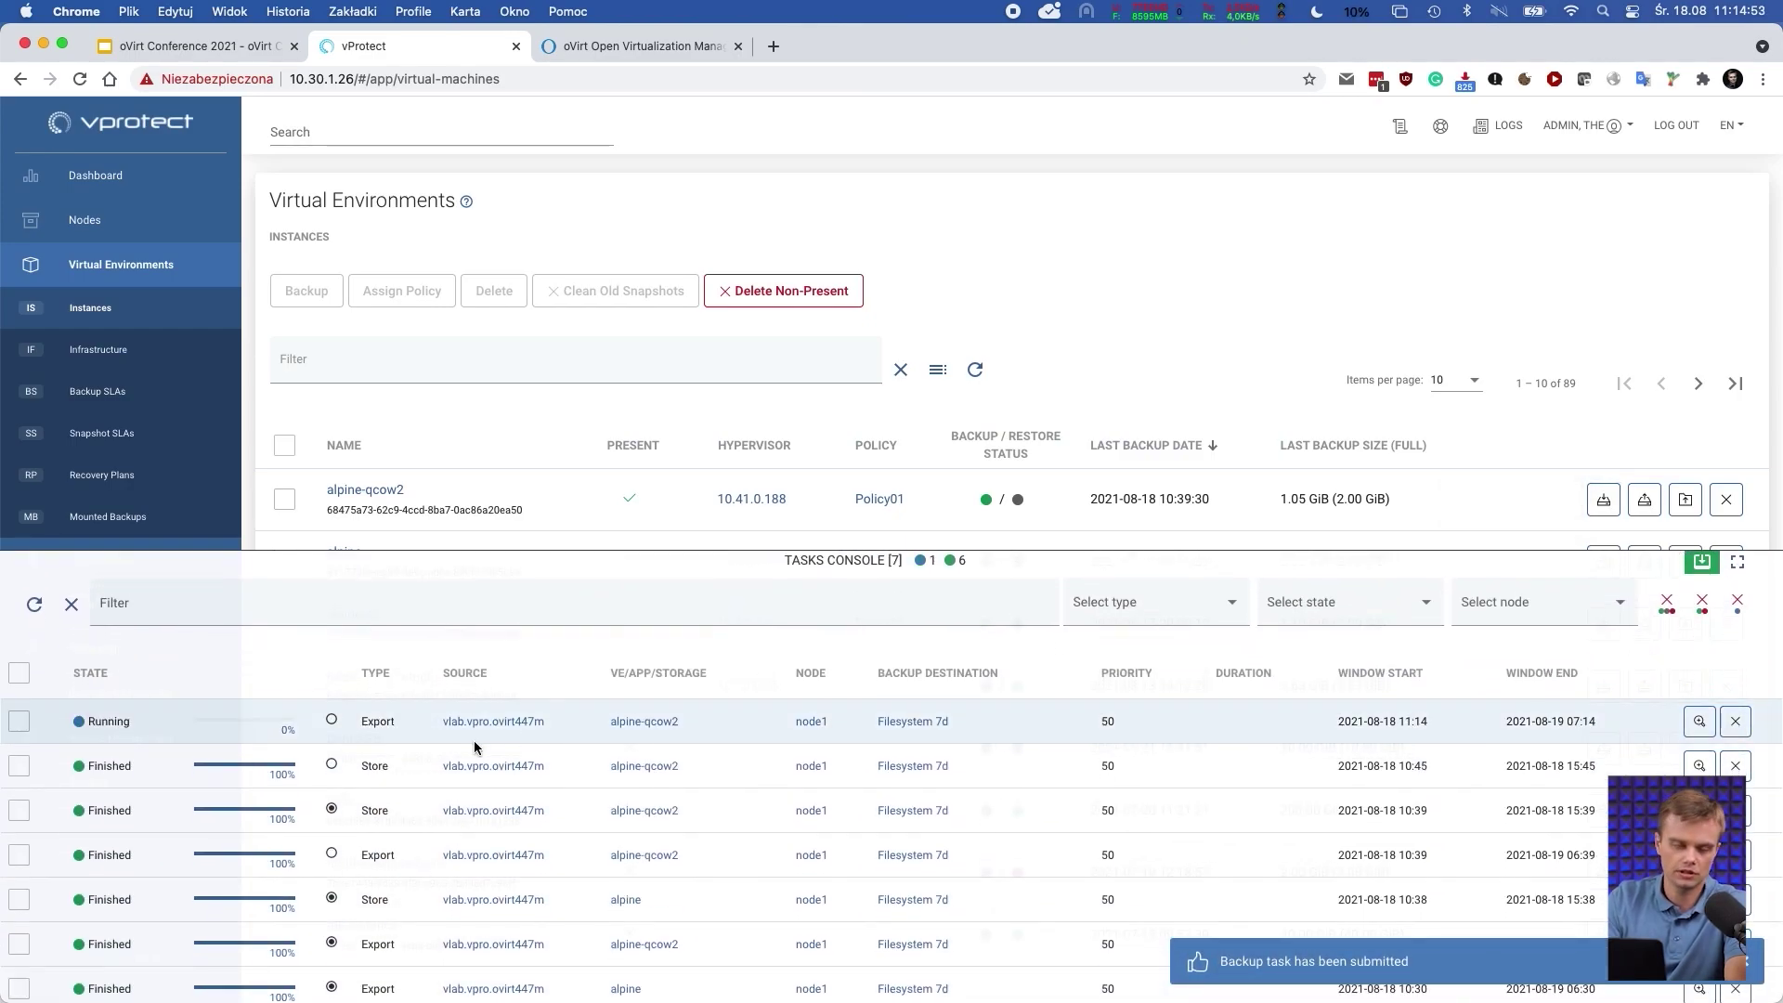
pyautogui.moveTo(331, 720)
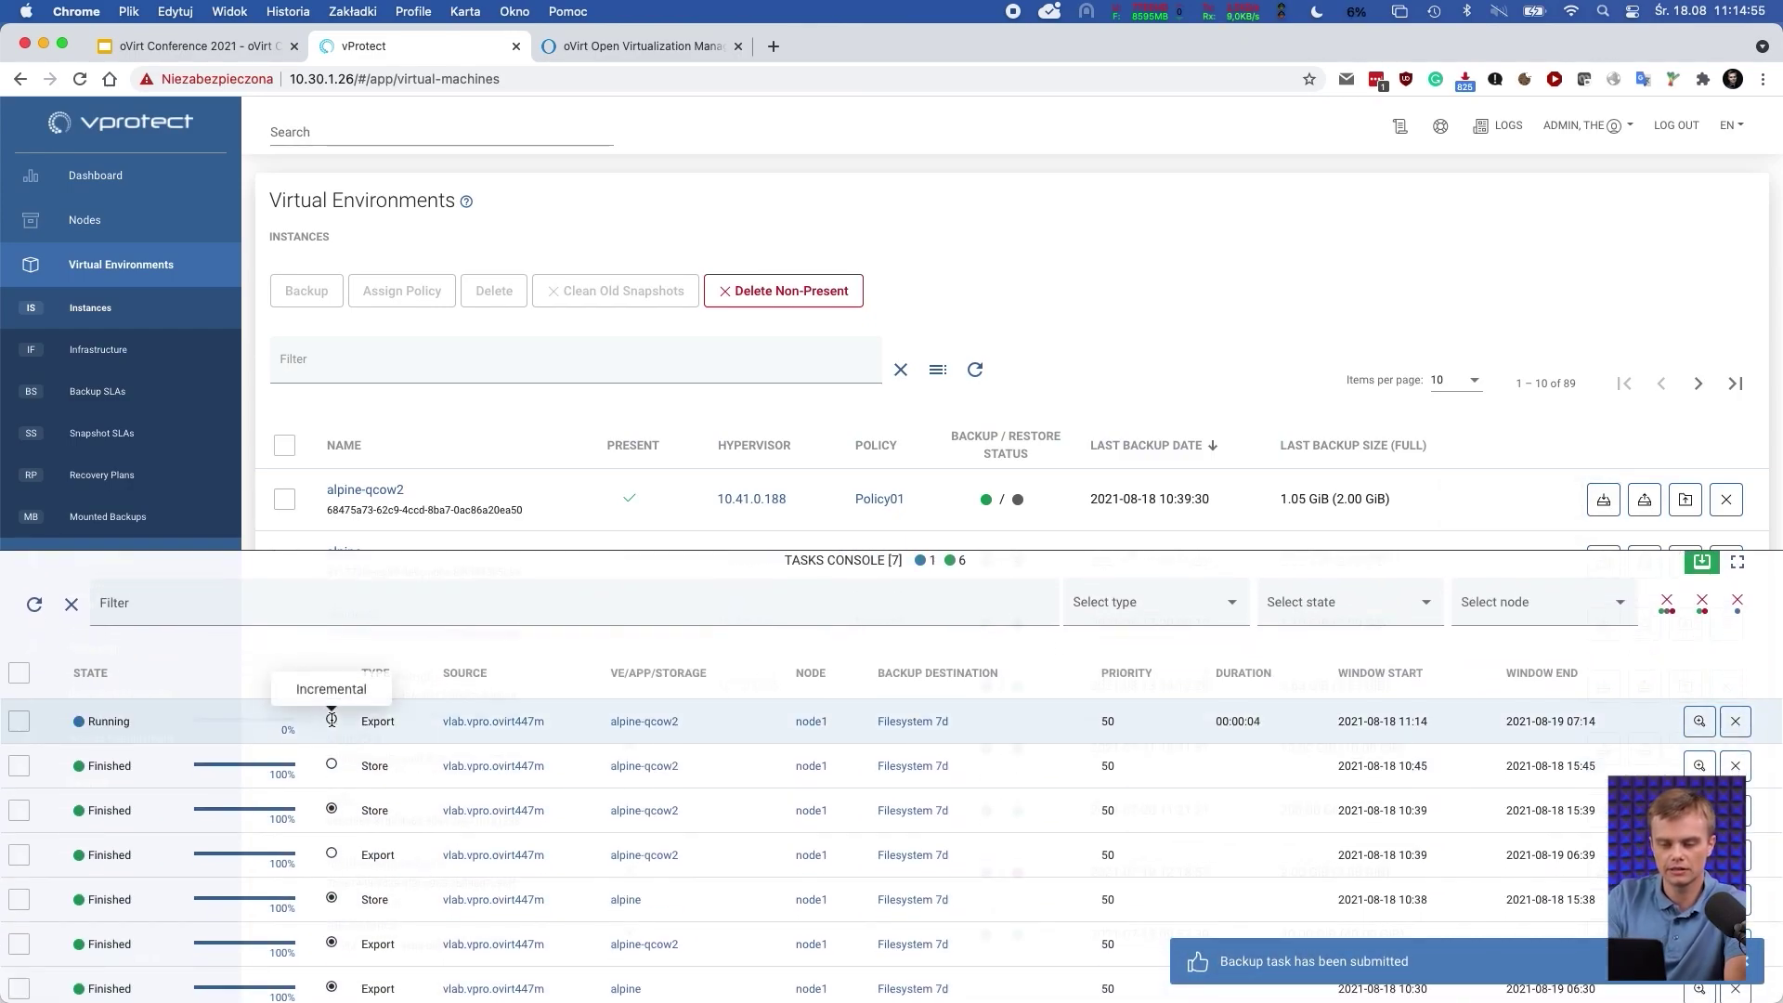
pyautogui.click(515, 559)
# Open the alpine-qcow2 instance details and review its stored backups and backup history
pyautogui.click(406, 497)
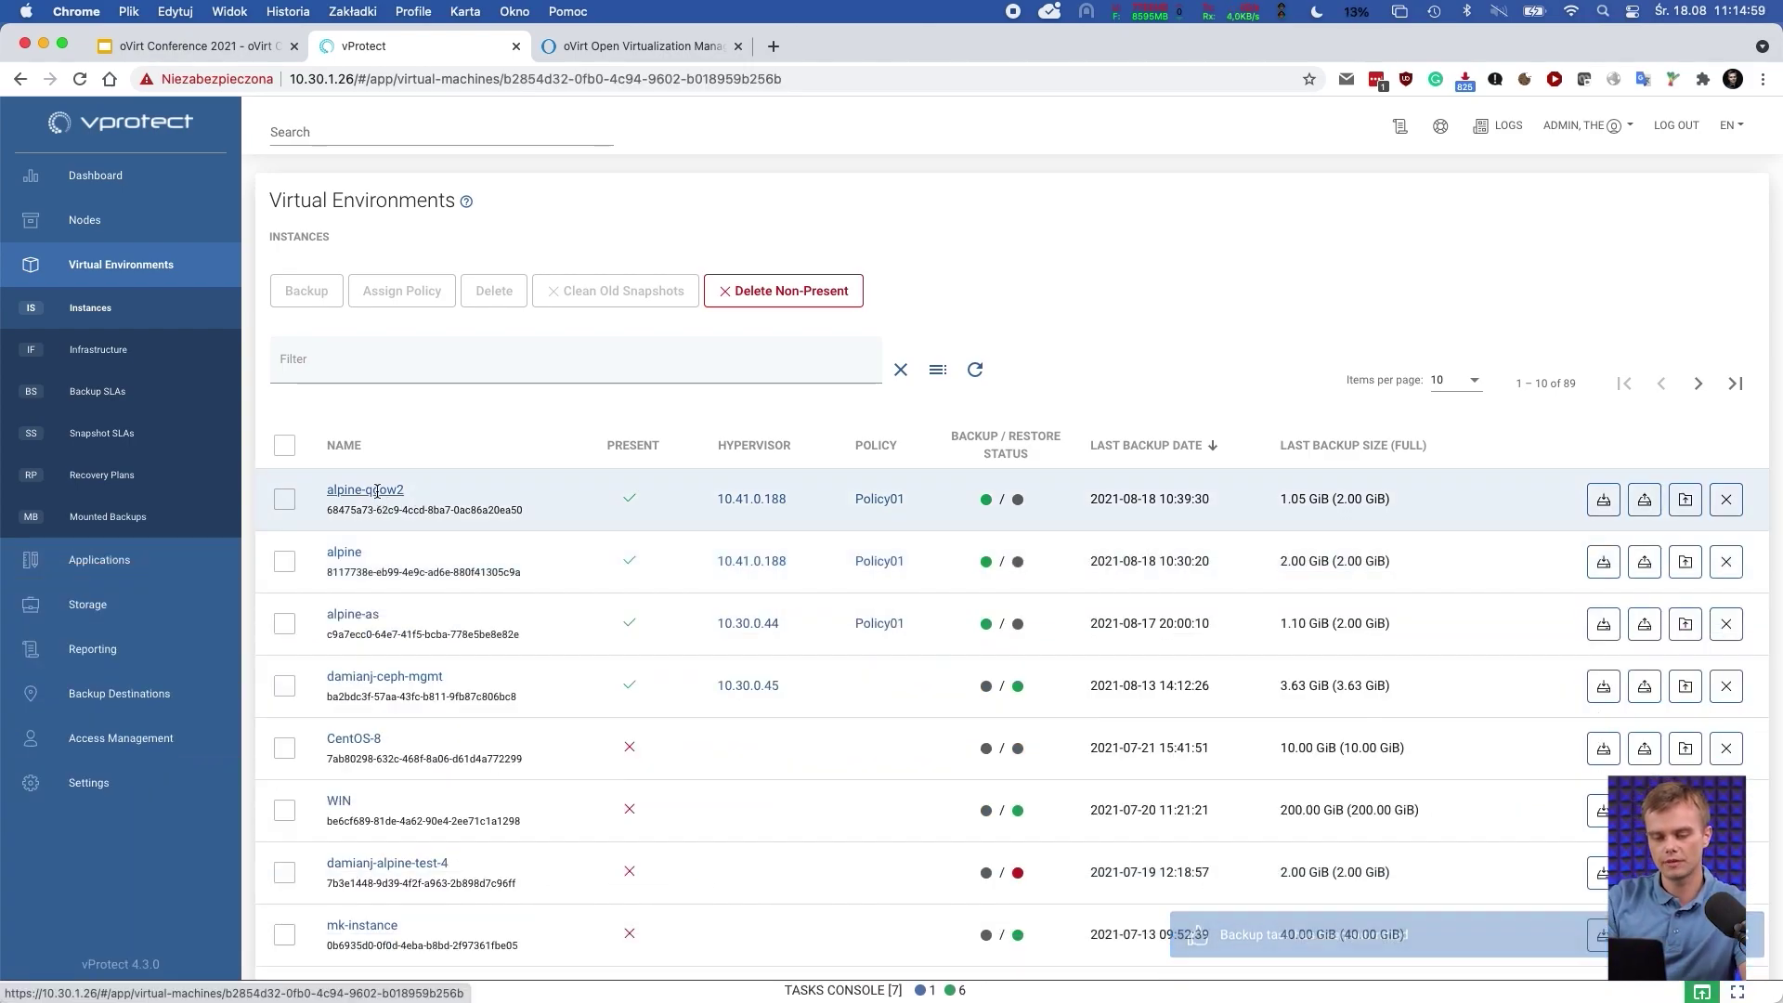
pyautogui.scroll(-5, 584, 639)
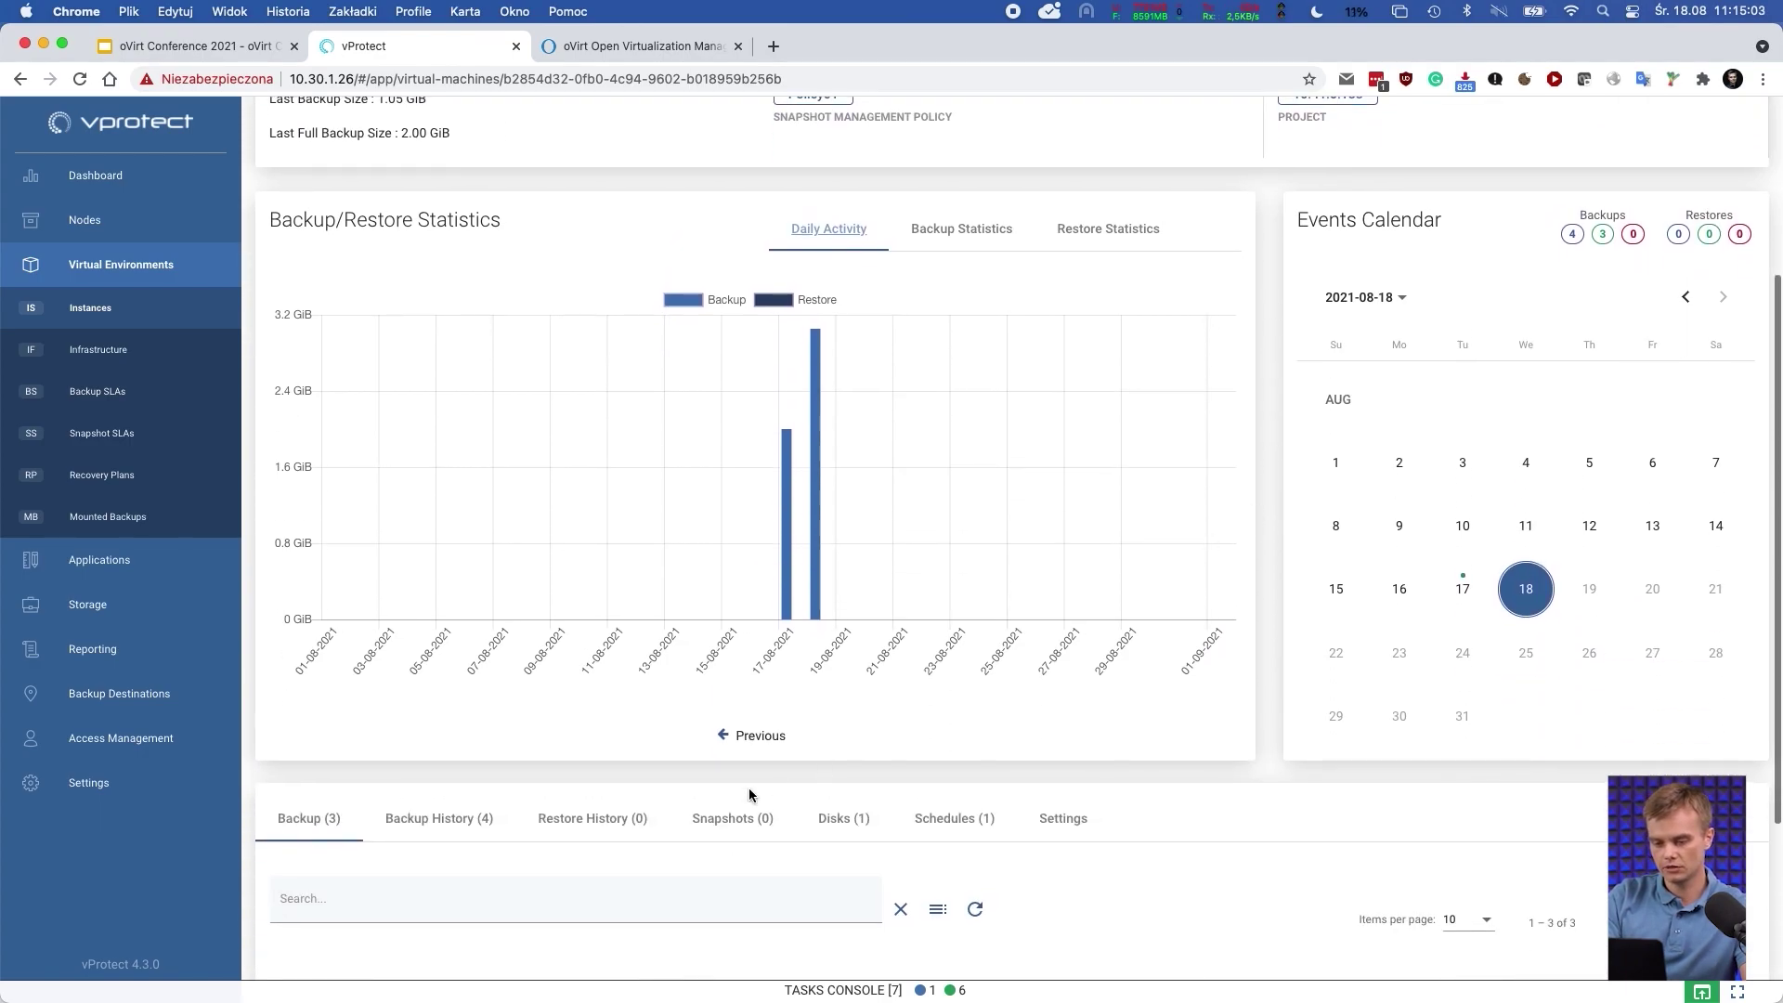
pyautogui.scroll(1, 1314, 590)
pyautogui.scroll(2, 1319, 585)
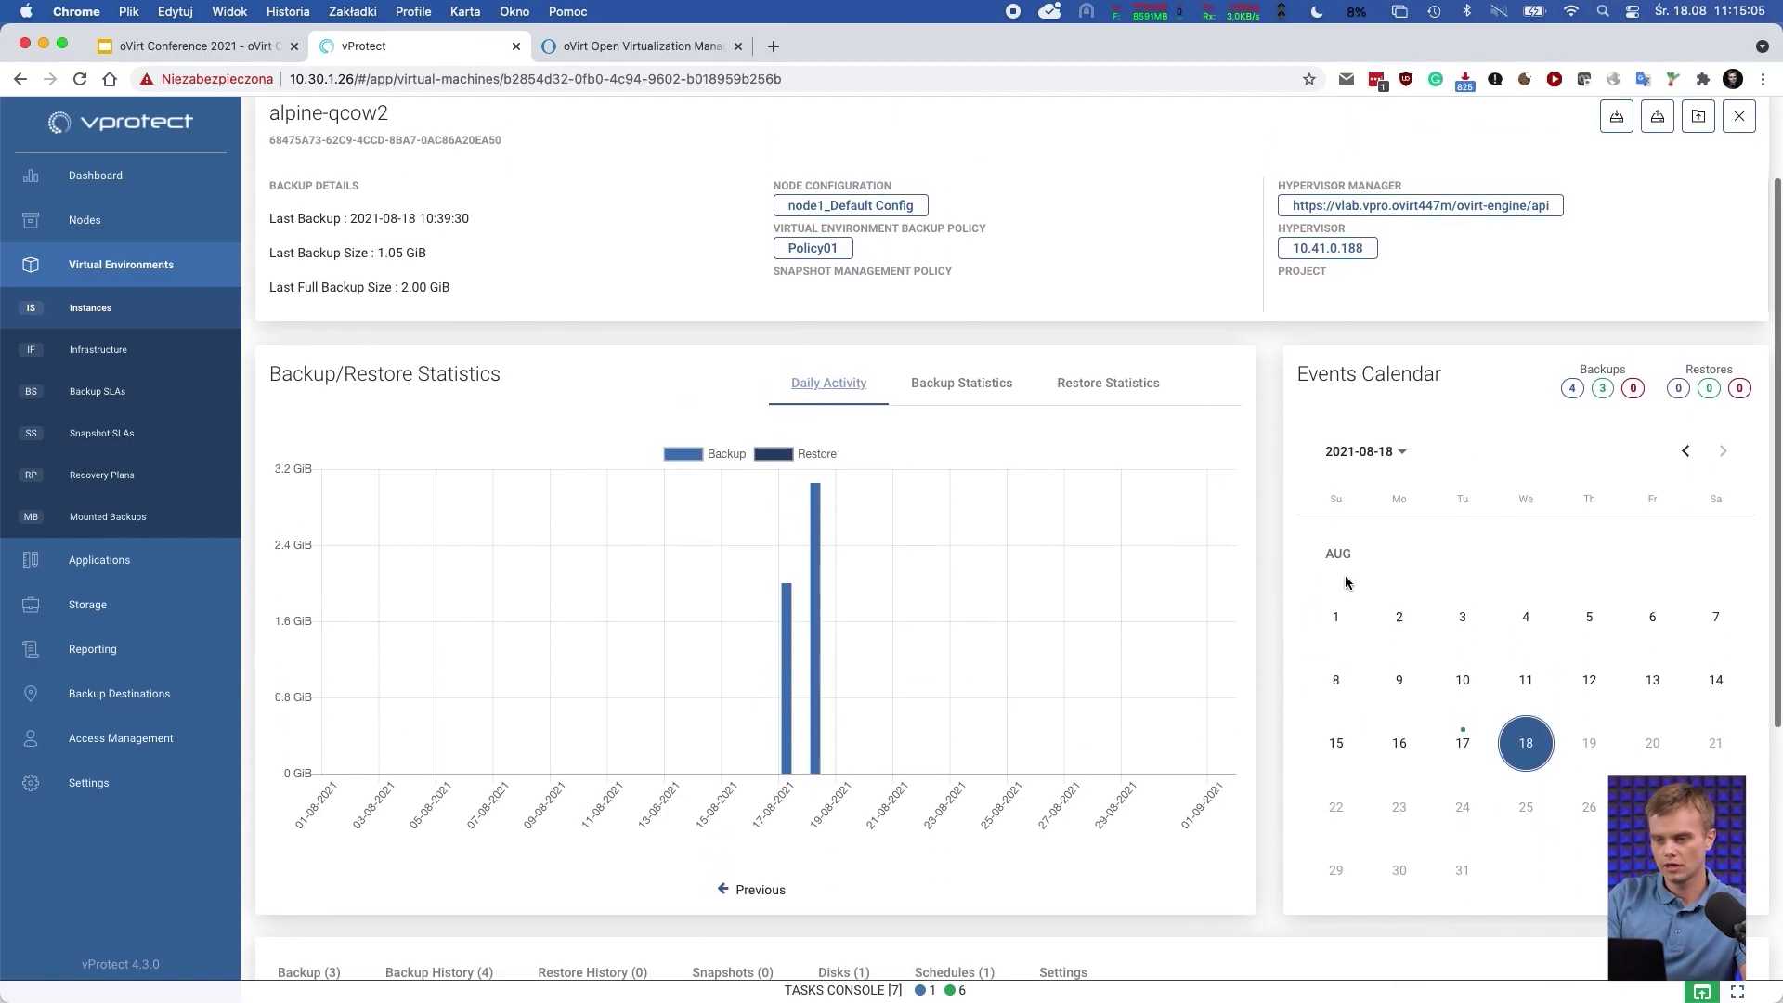
pyautogui.scroll(-3, 1047, 346)
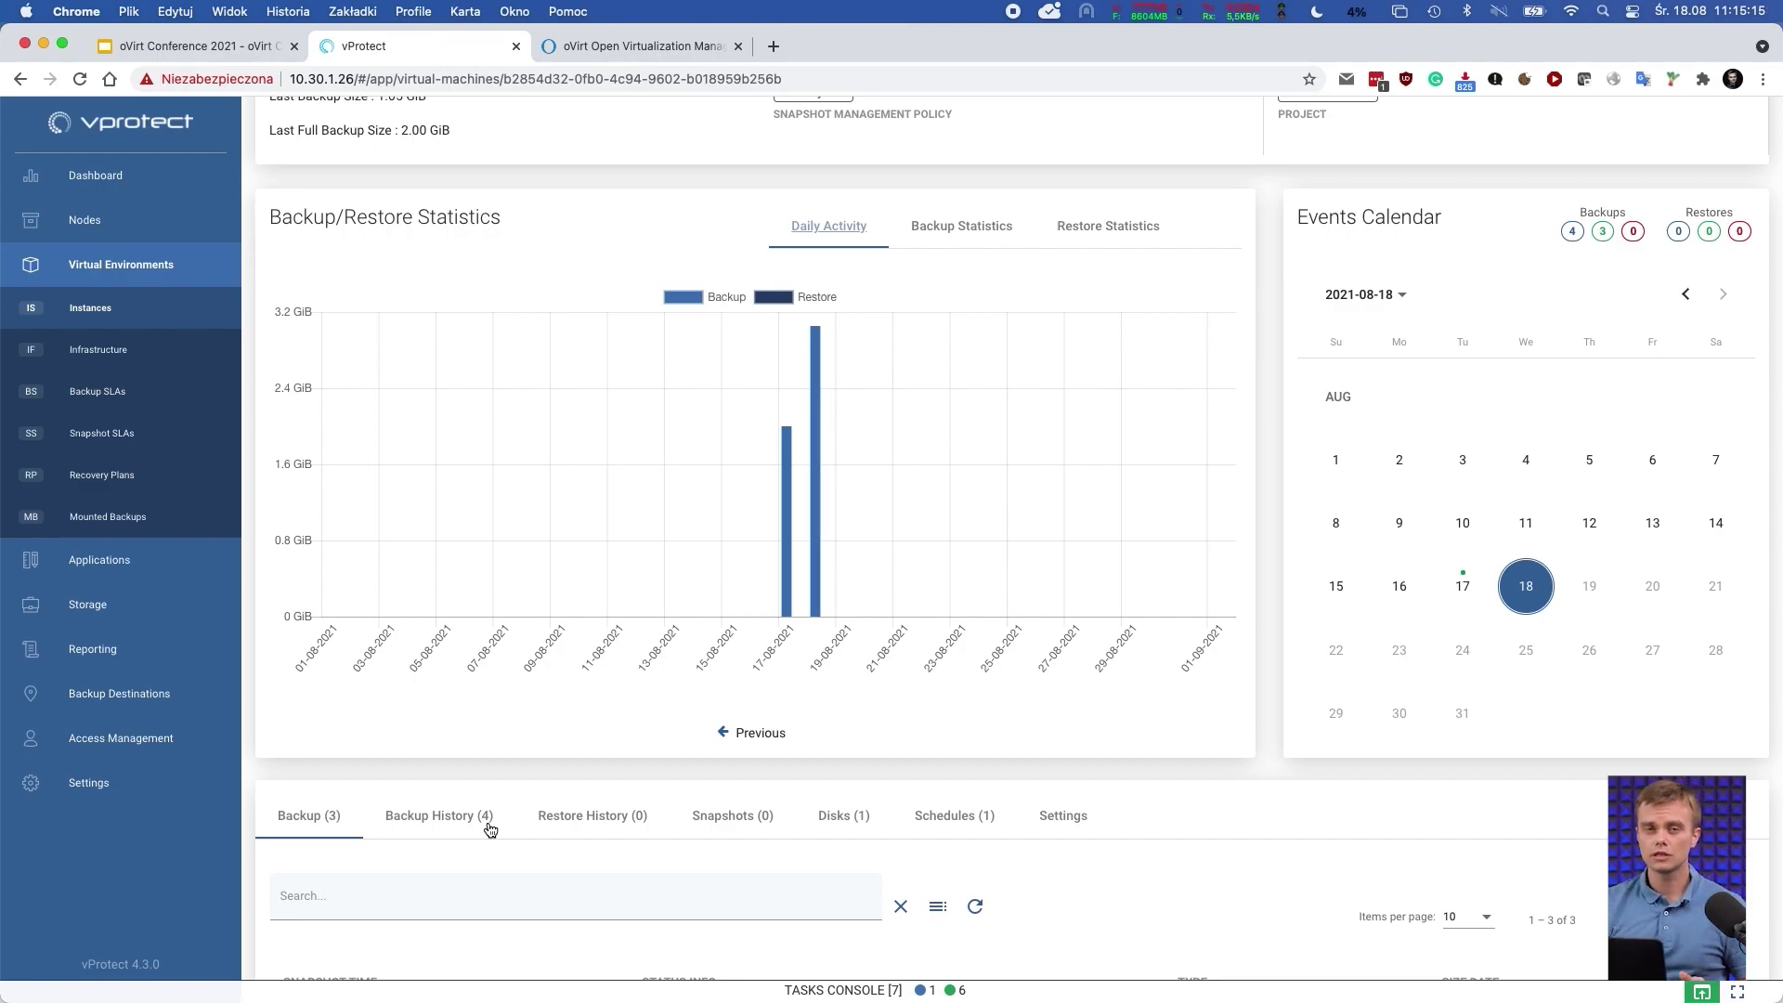
pyautogui.scroll(-3, 490, 830)
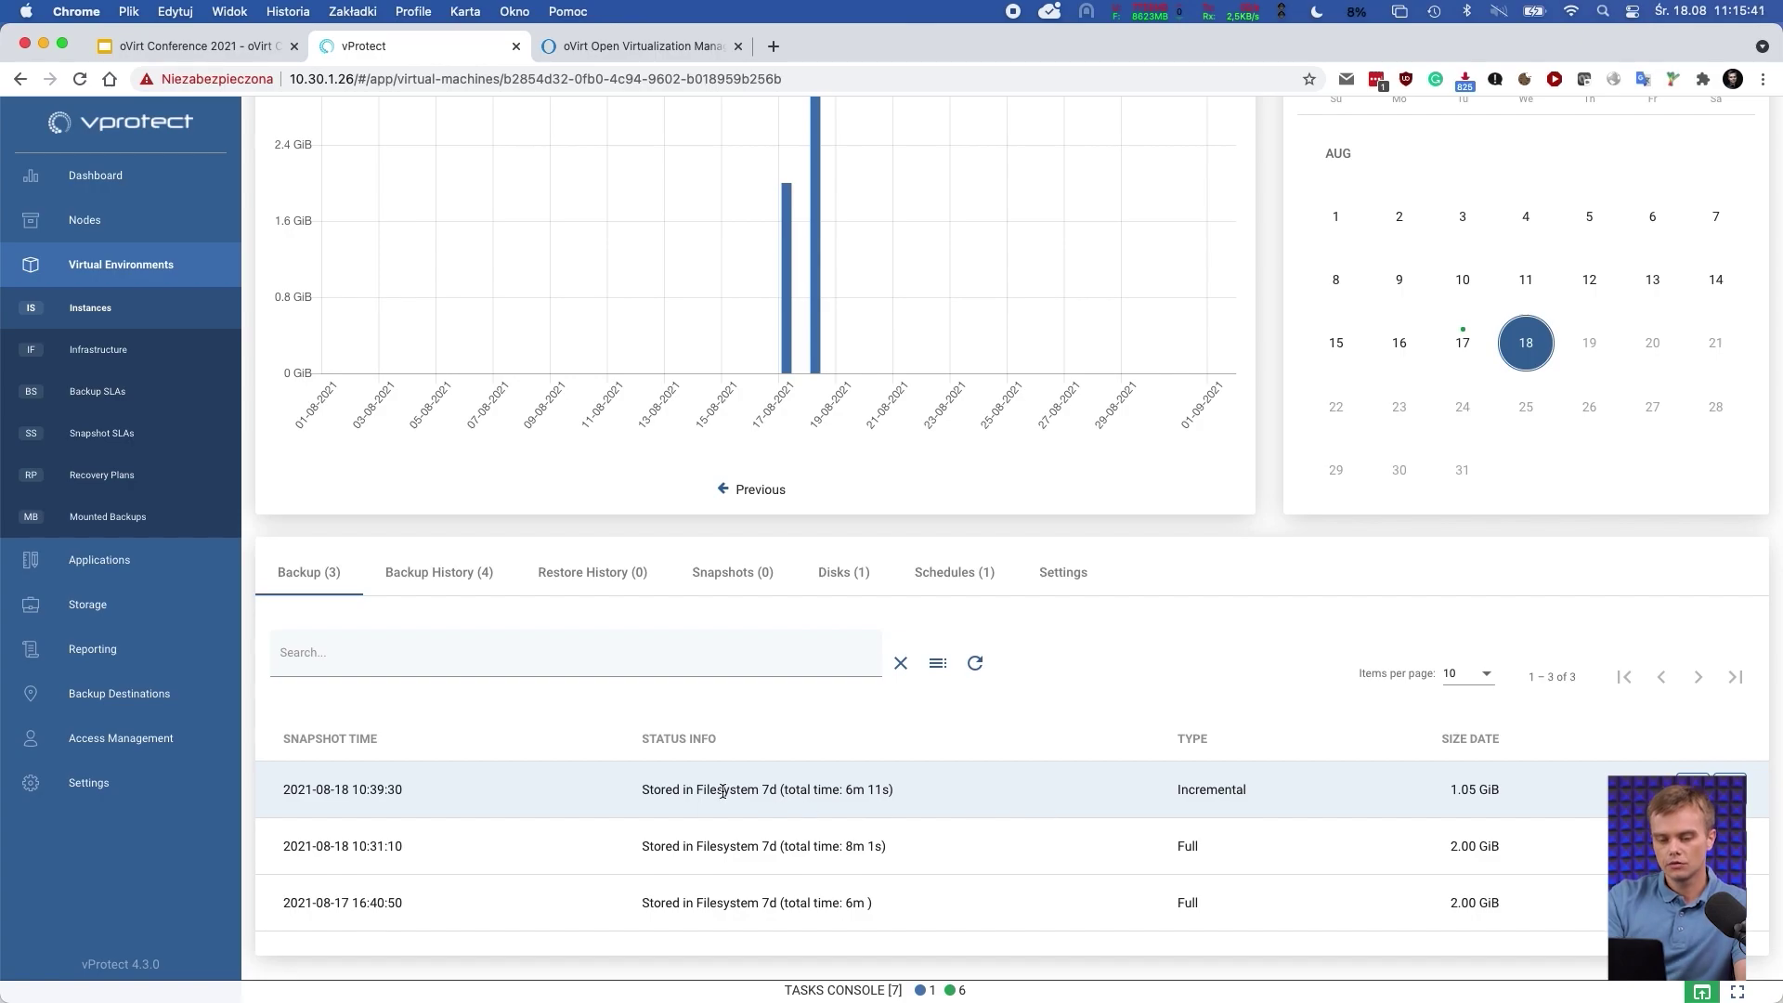
pyautogui.click(442, 594)
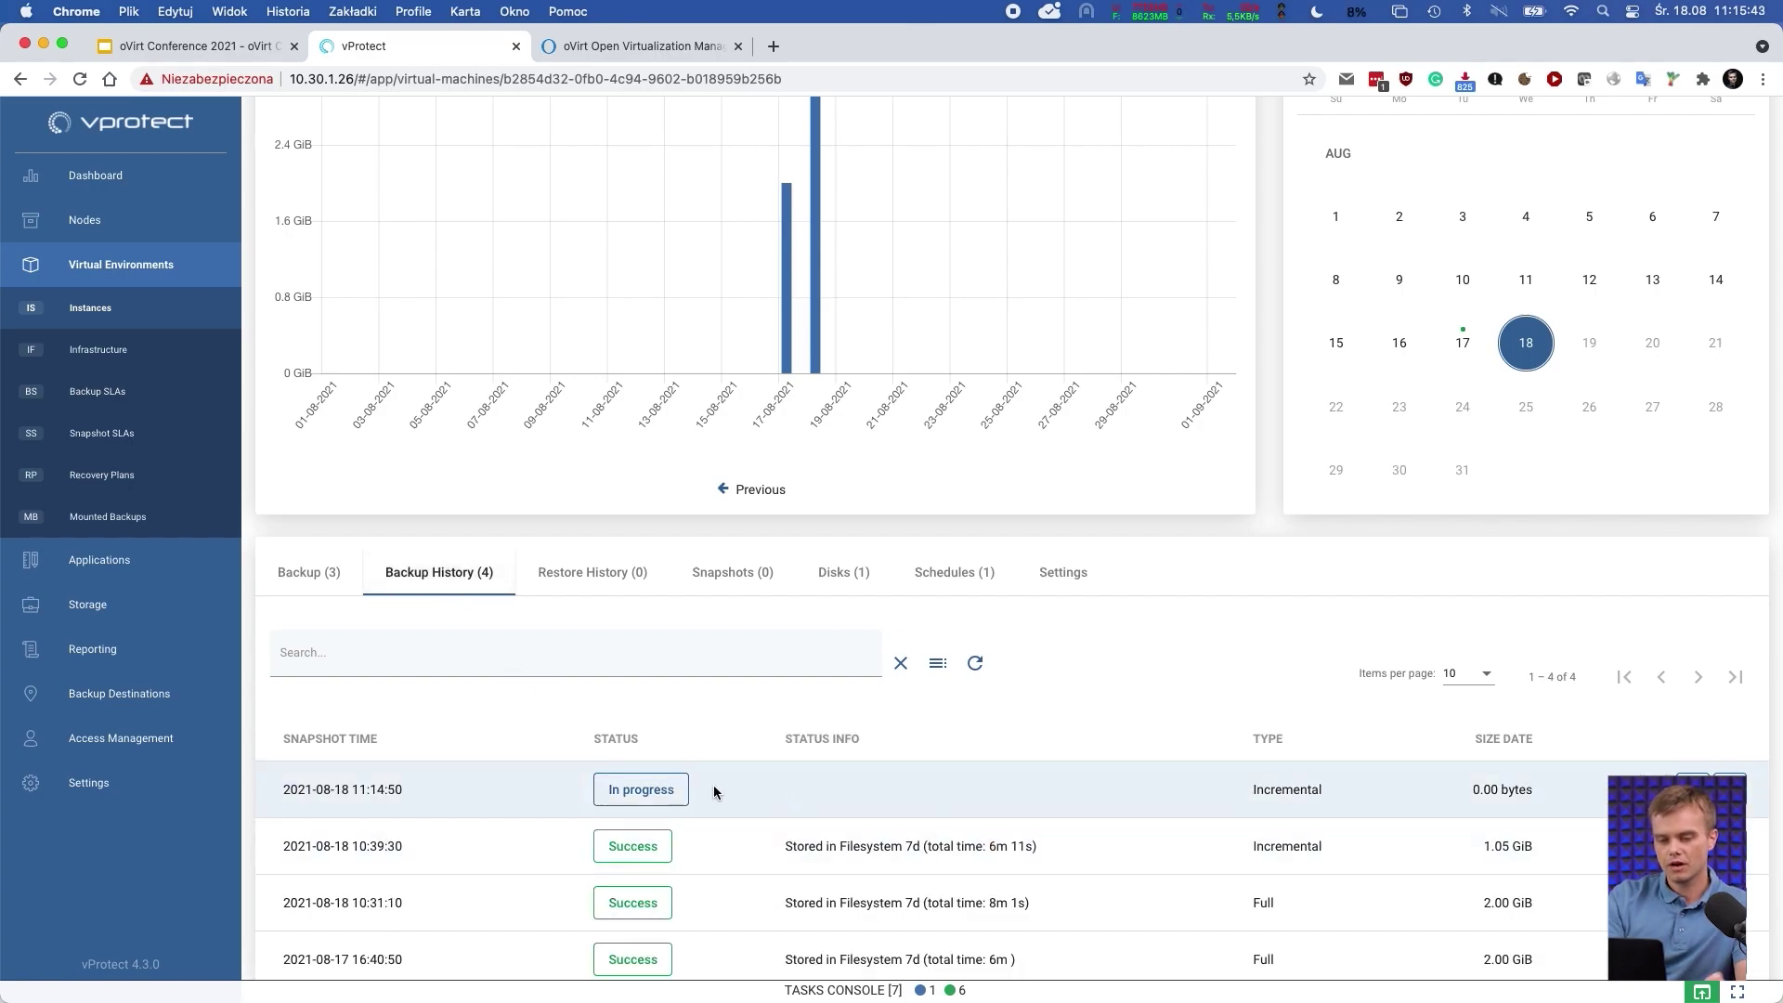
# View the transfer rate and backup size charts in the backup statistics of alpine-qcow2
pyautogui.scroll(3, 906, 665)
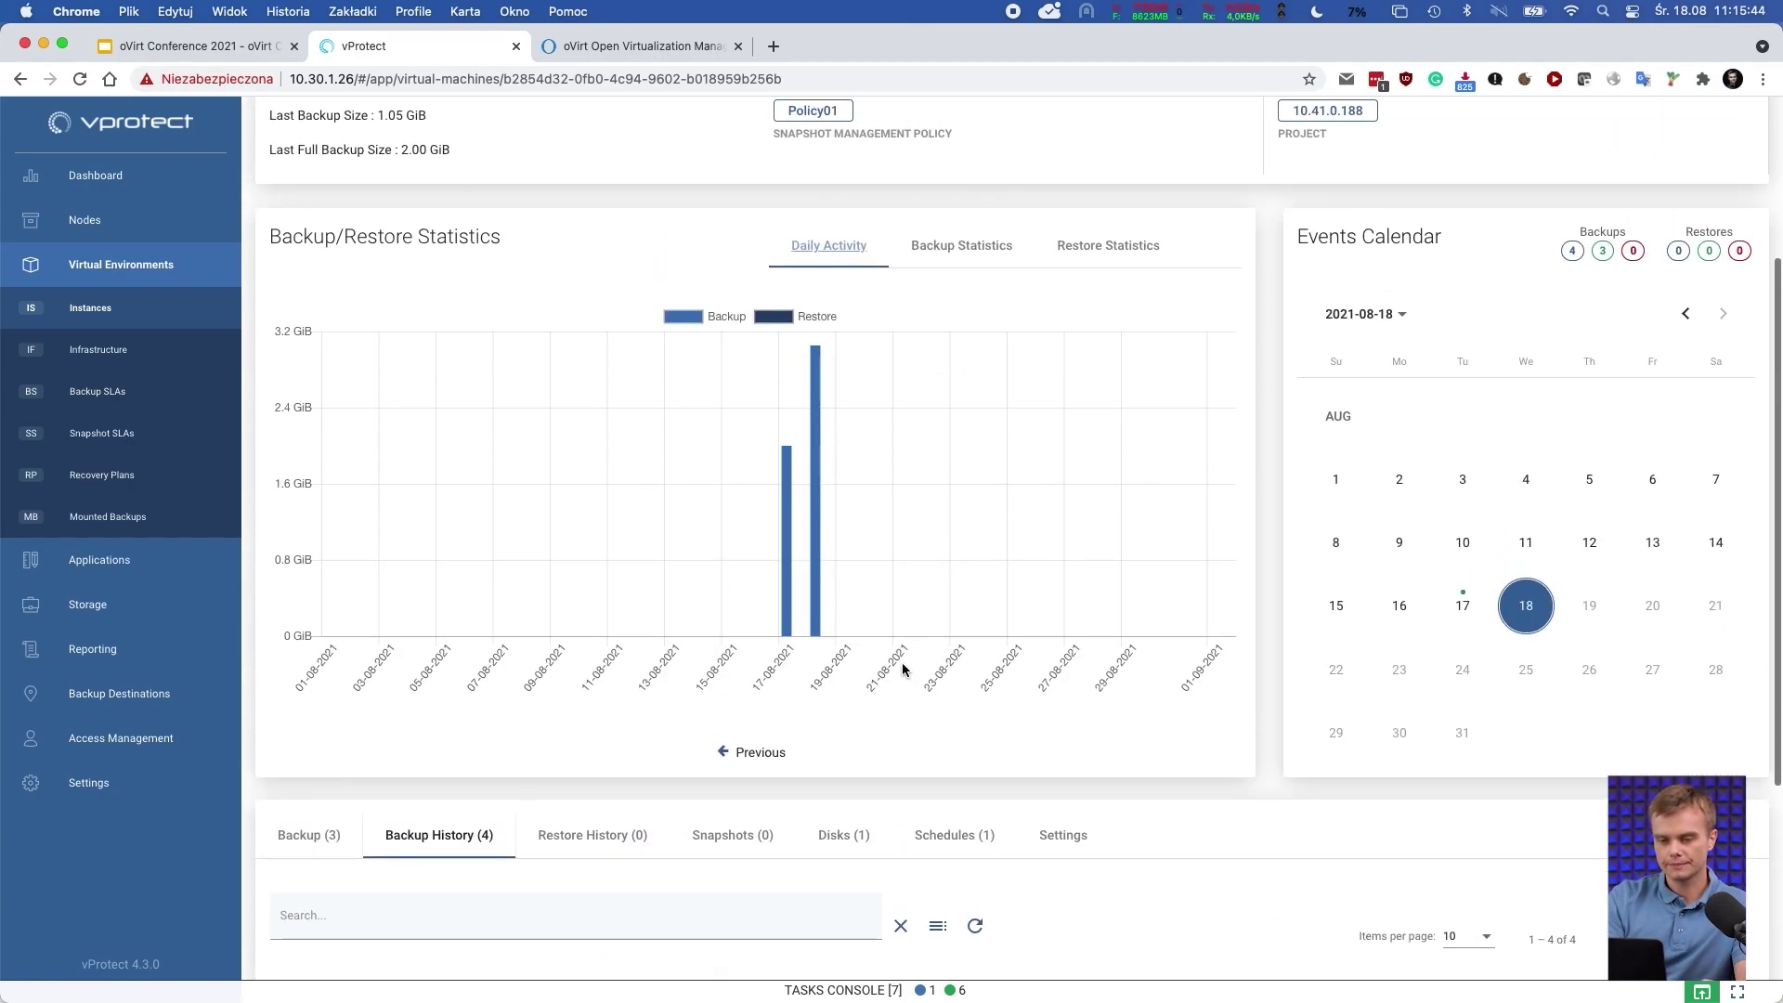
pyautogui.click(943, 260)
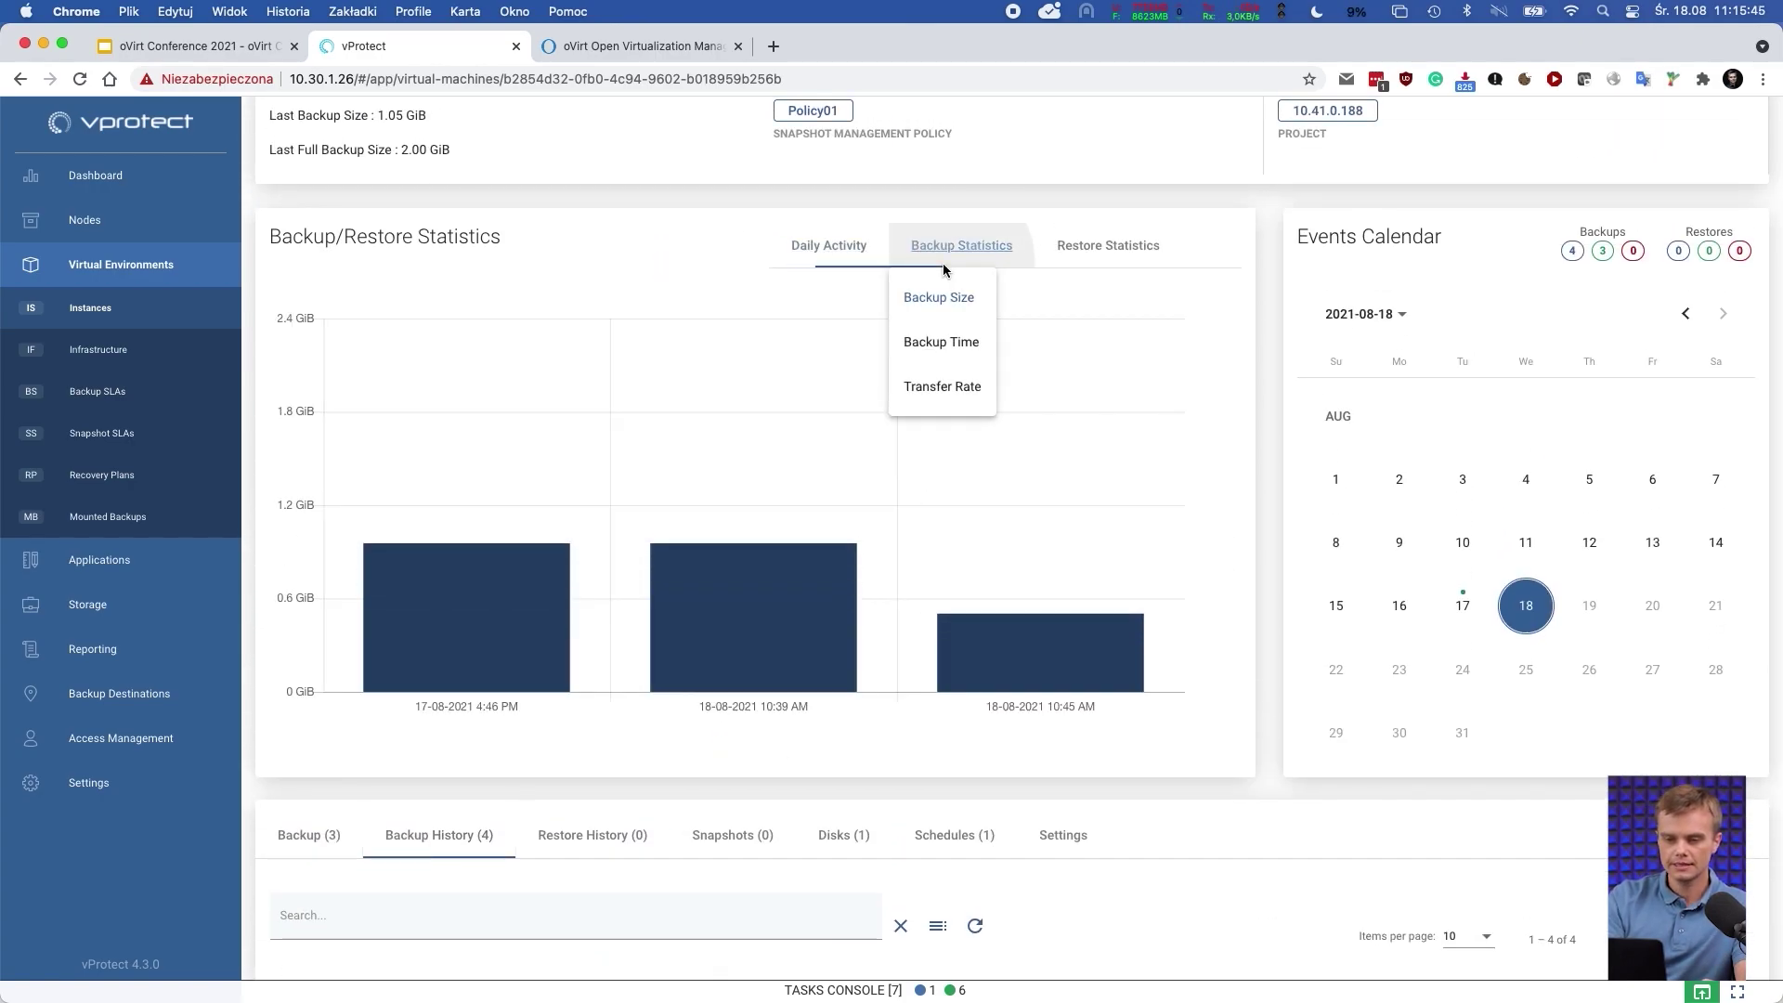
pyautogui.click(635, 478)
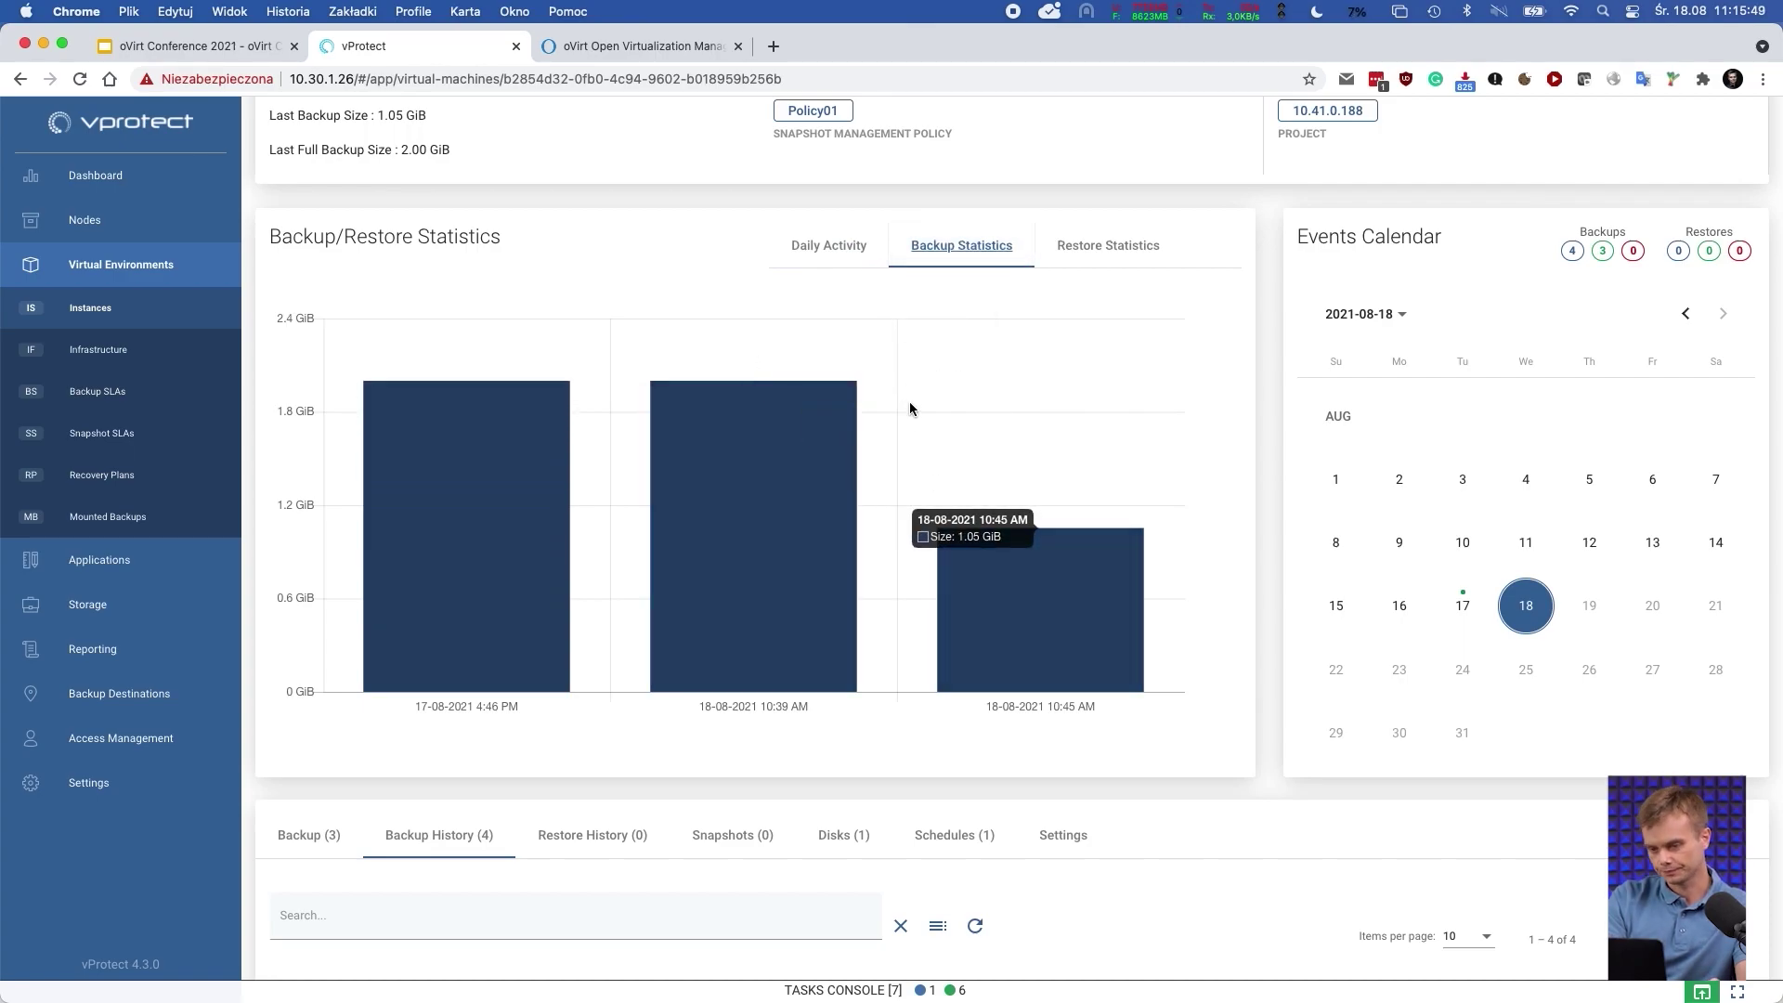
pyautogui.click(947, 259)
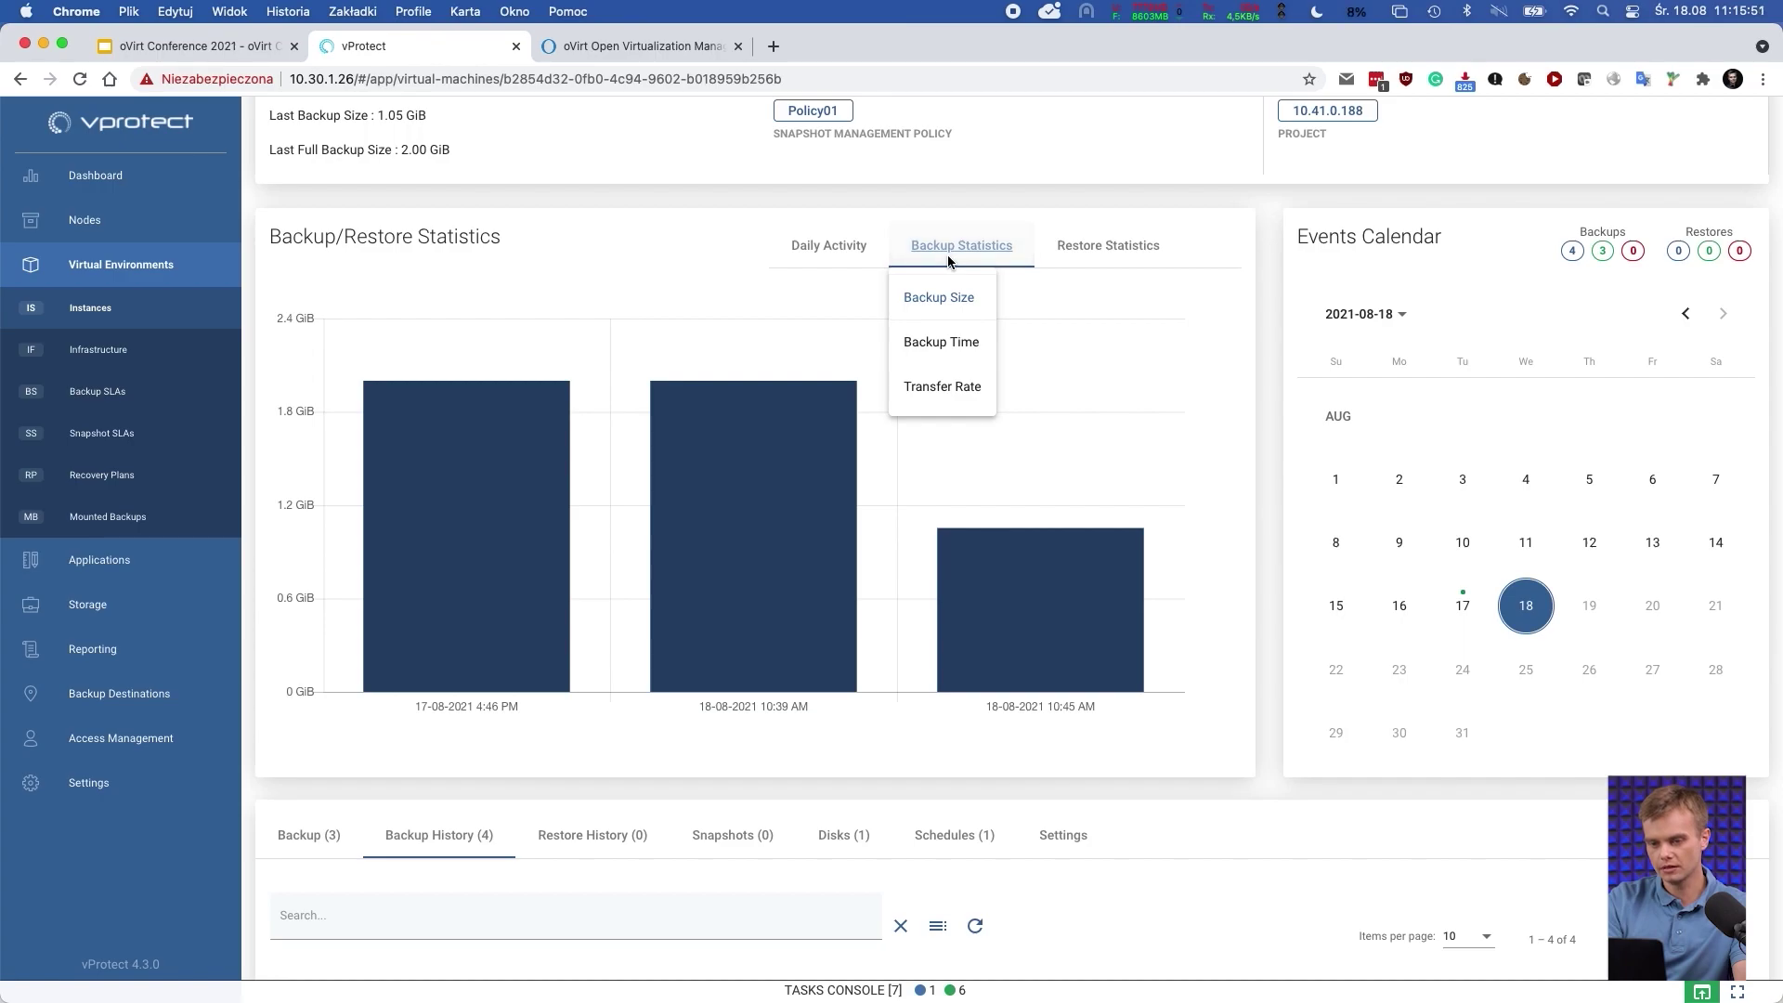
pyautogui.click(948, 383)
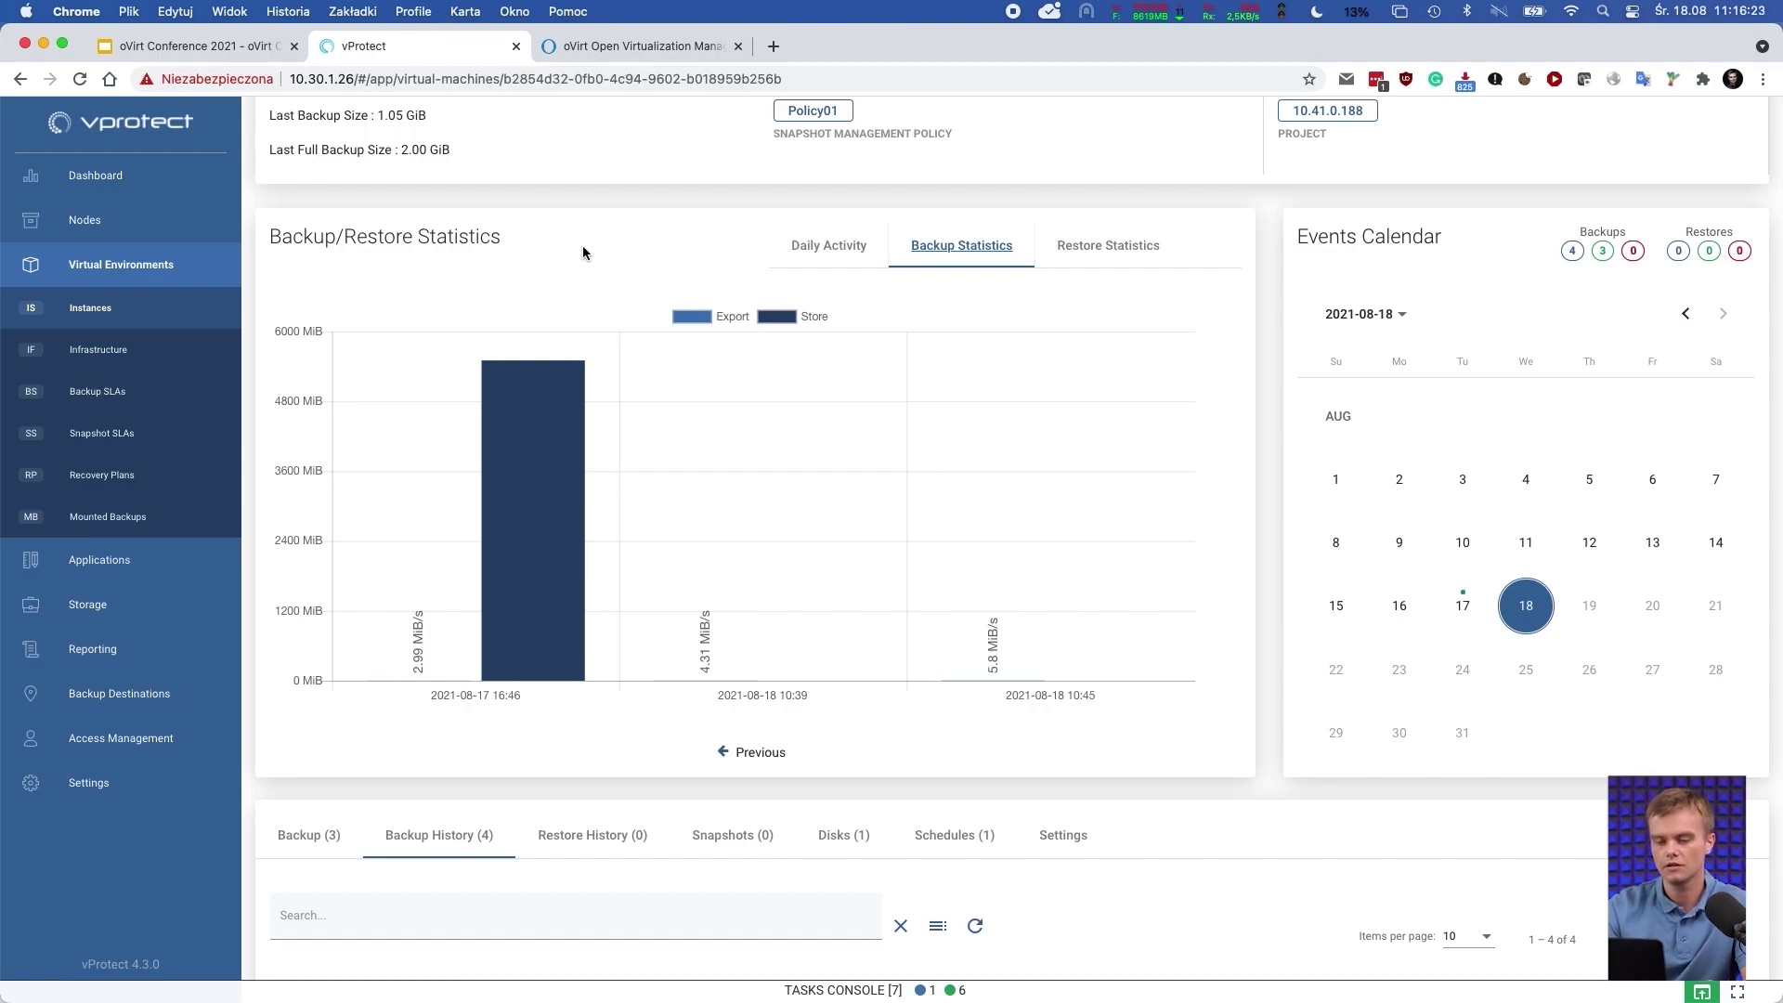
pyautogui.click(949, 240)
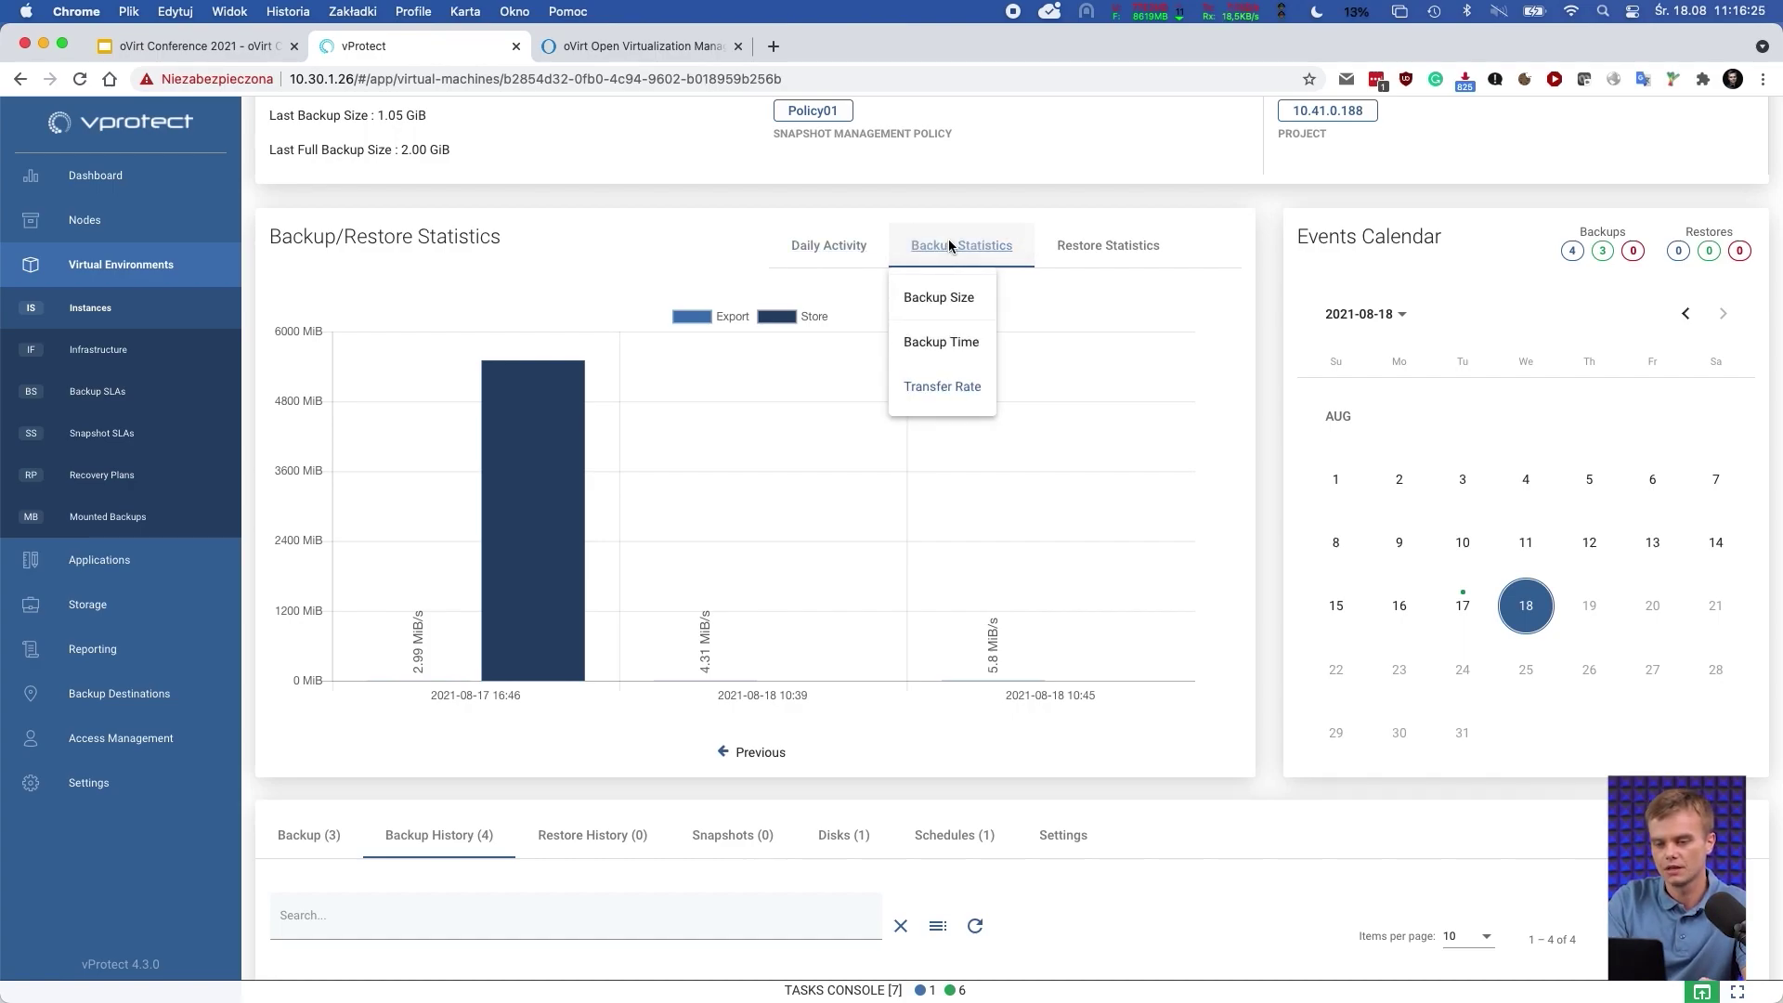
pyautogui.click(944, 302)
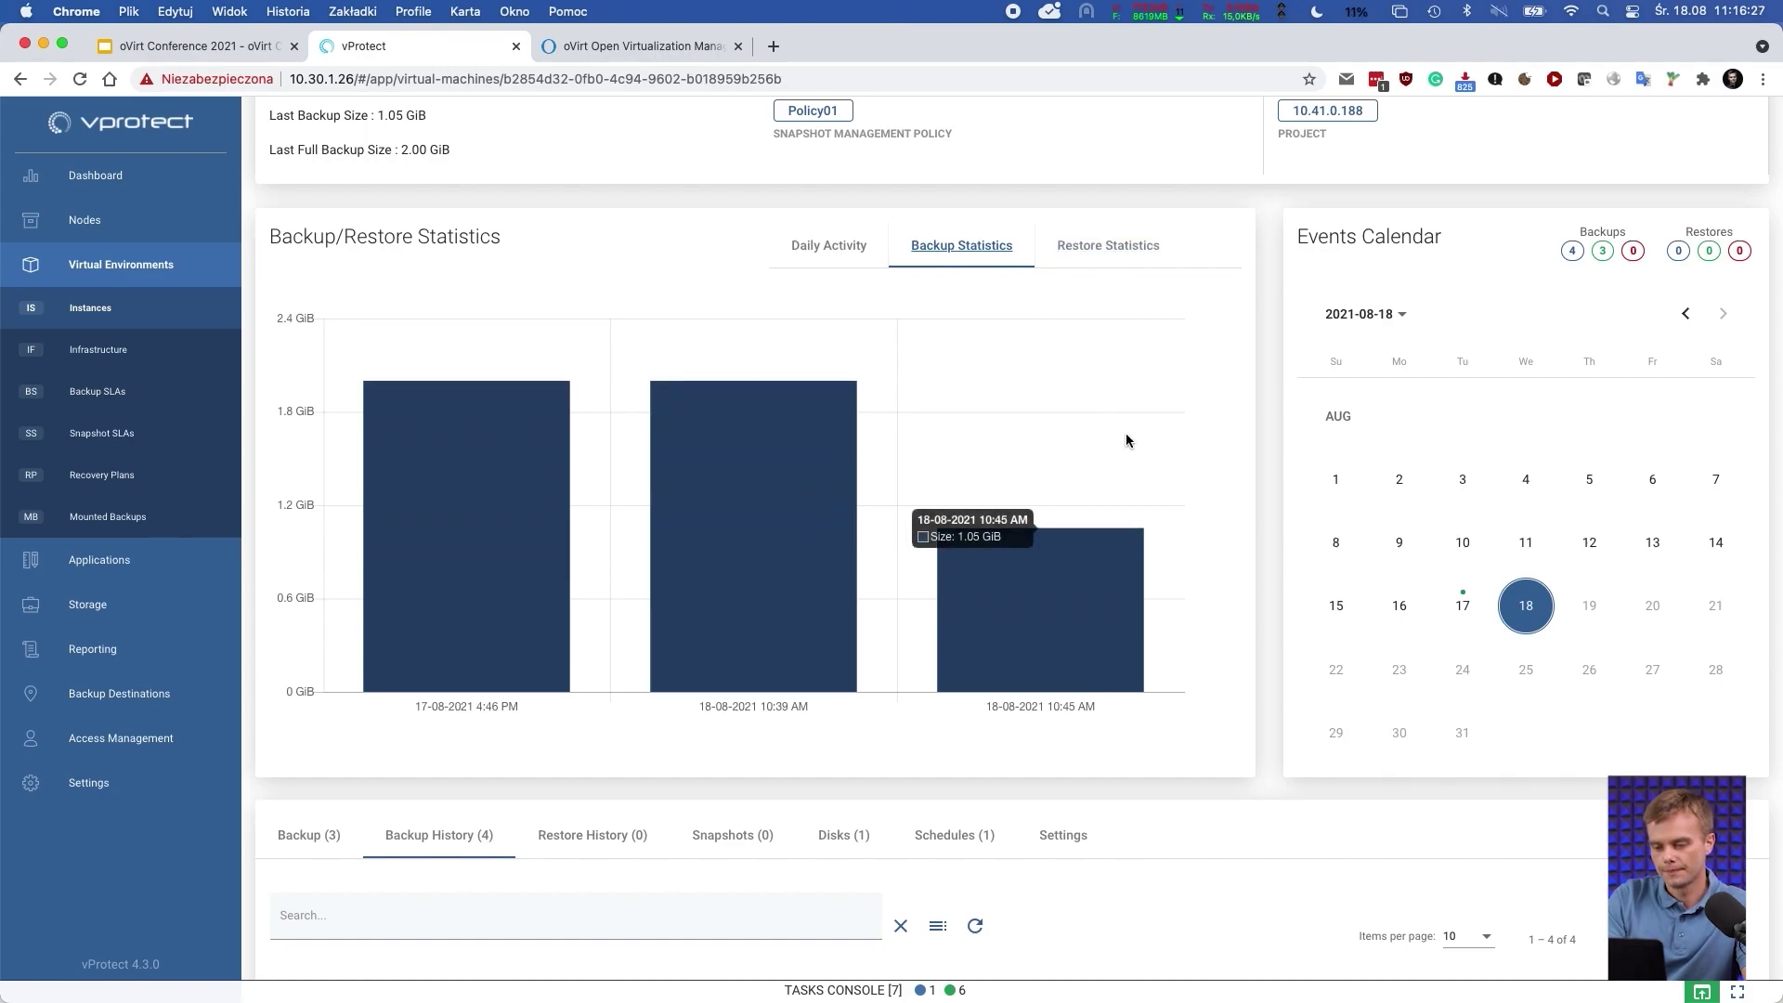
# Recheck the progress of the running alpine-qcow2 export in the tasks console and close the console
pyautogui.scroll(-5, 1126, 432)
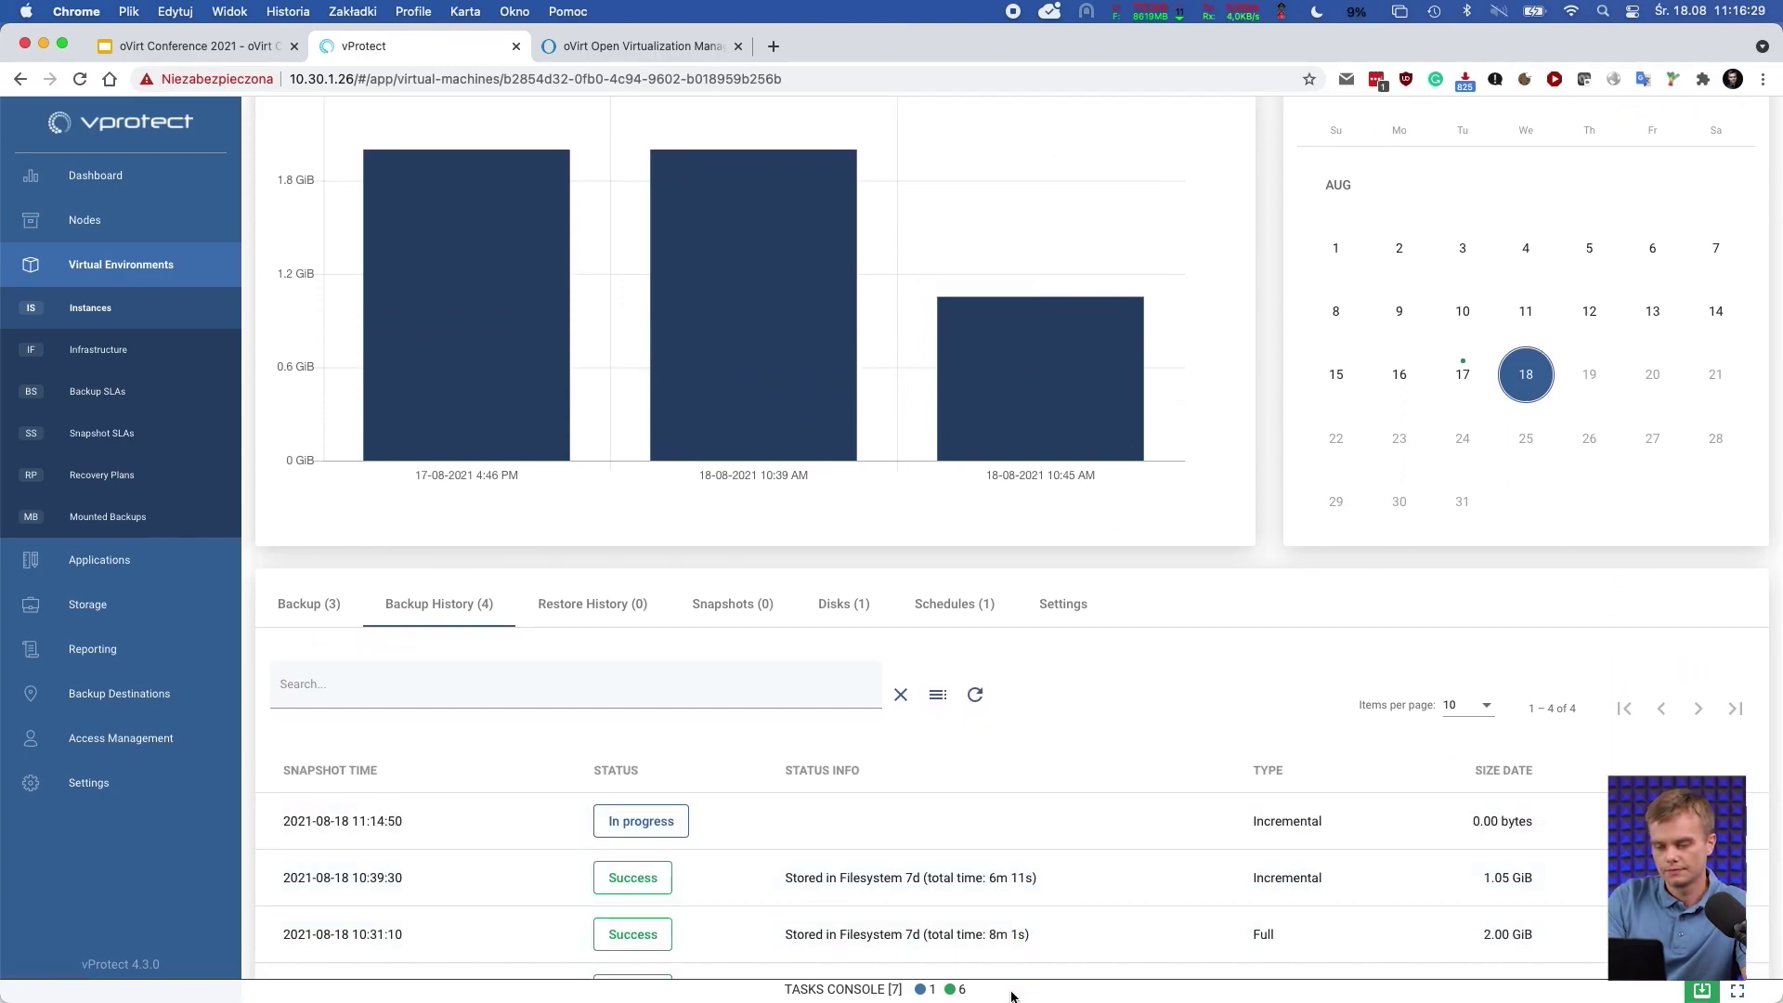
pyautogui.click(999, 988)
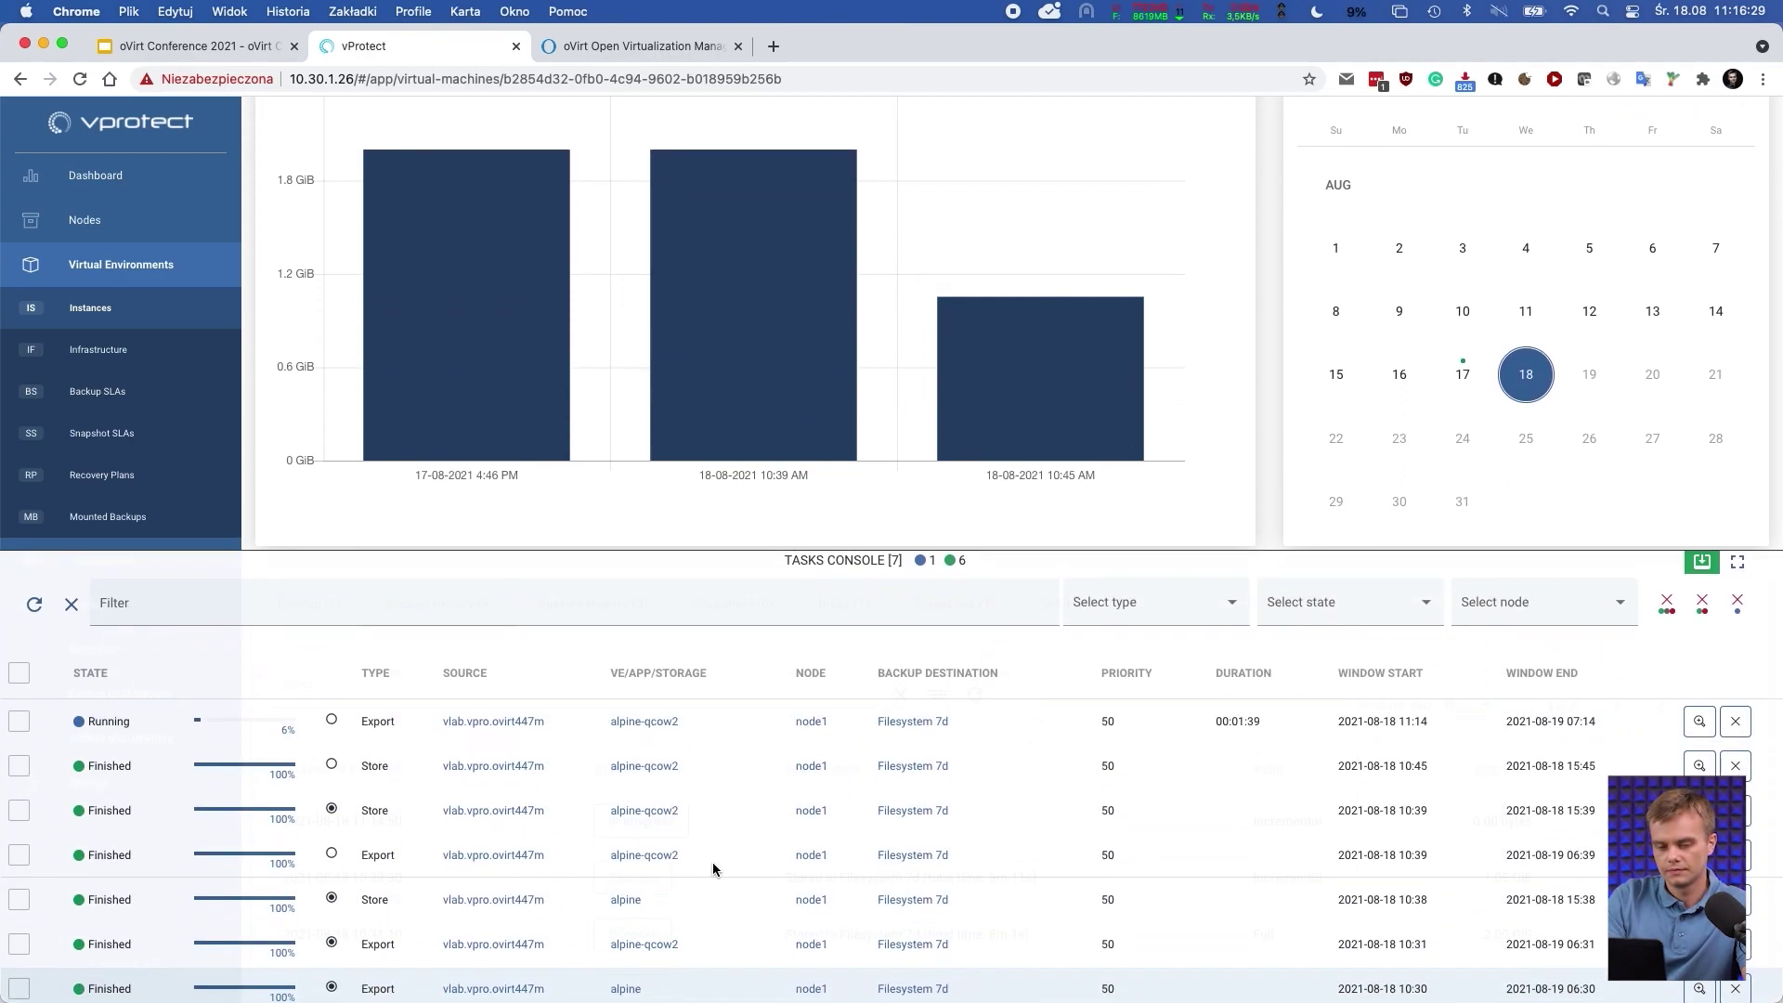
pyautogui.click(550, 574)
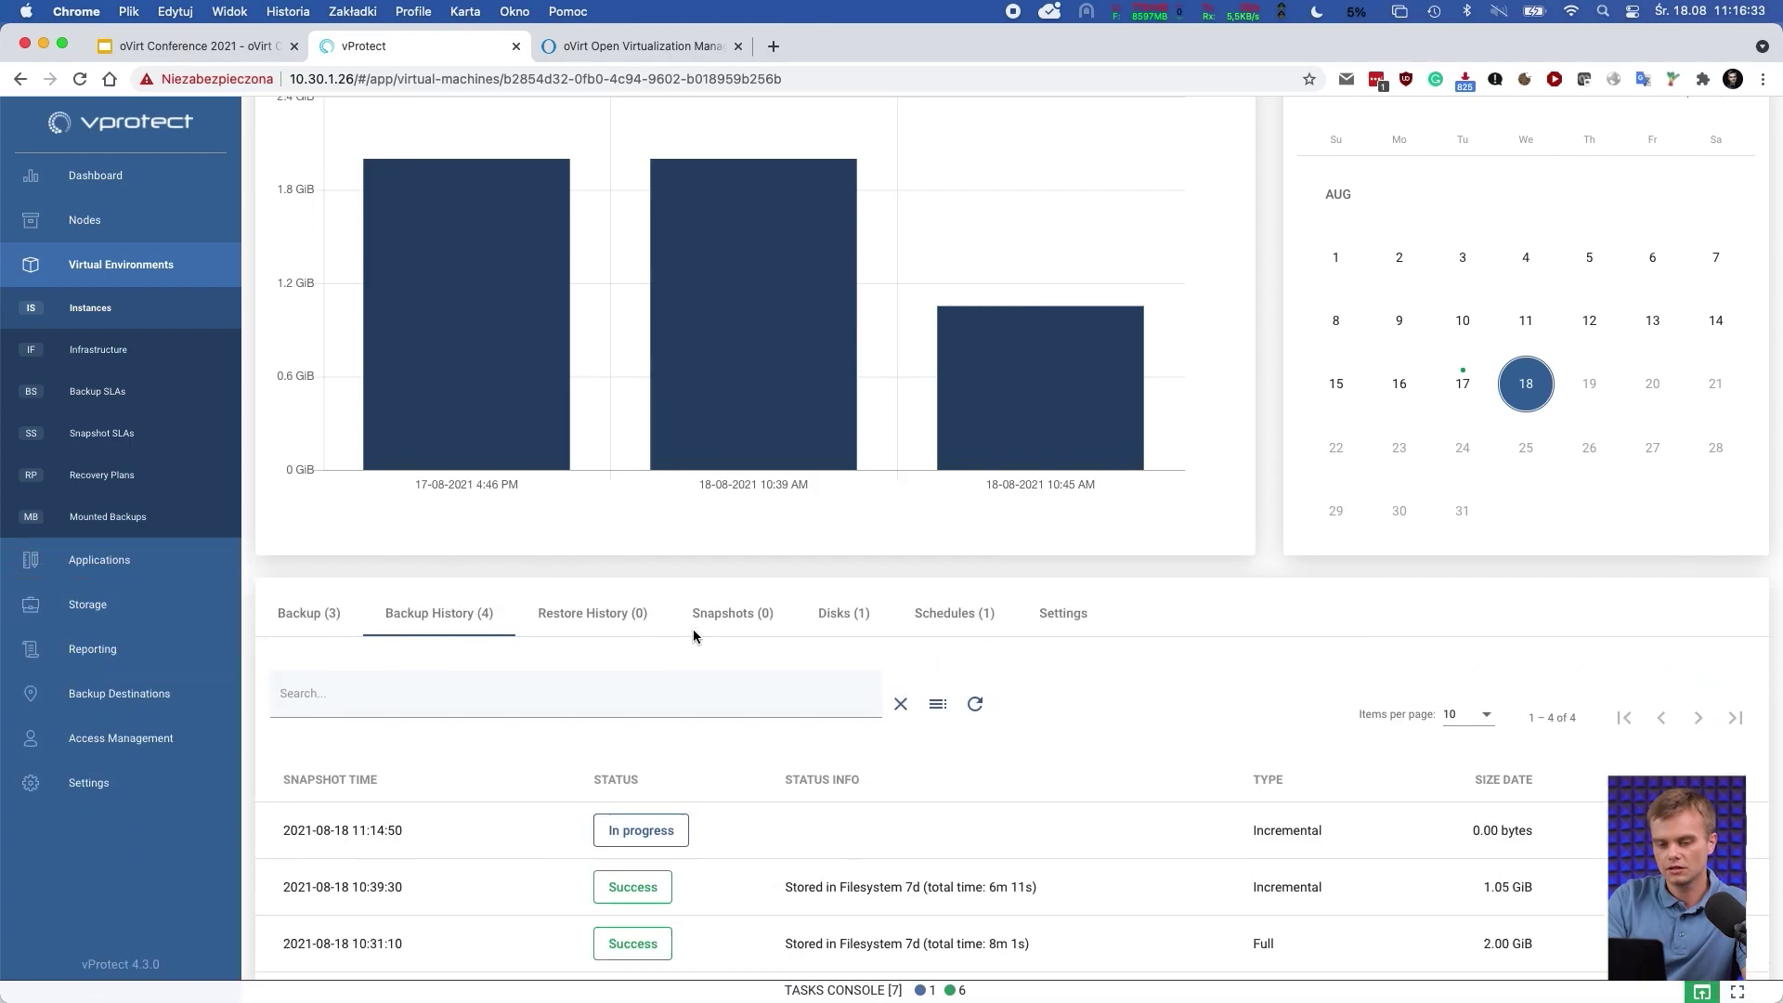
pyautogui.scroll(1, 734, 641)
# Switch to the oVirt manager and examine the snapshots and general details of the alpine-qcow2 virtual machine
pyautogui.click(576, 46)
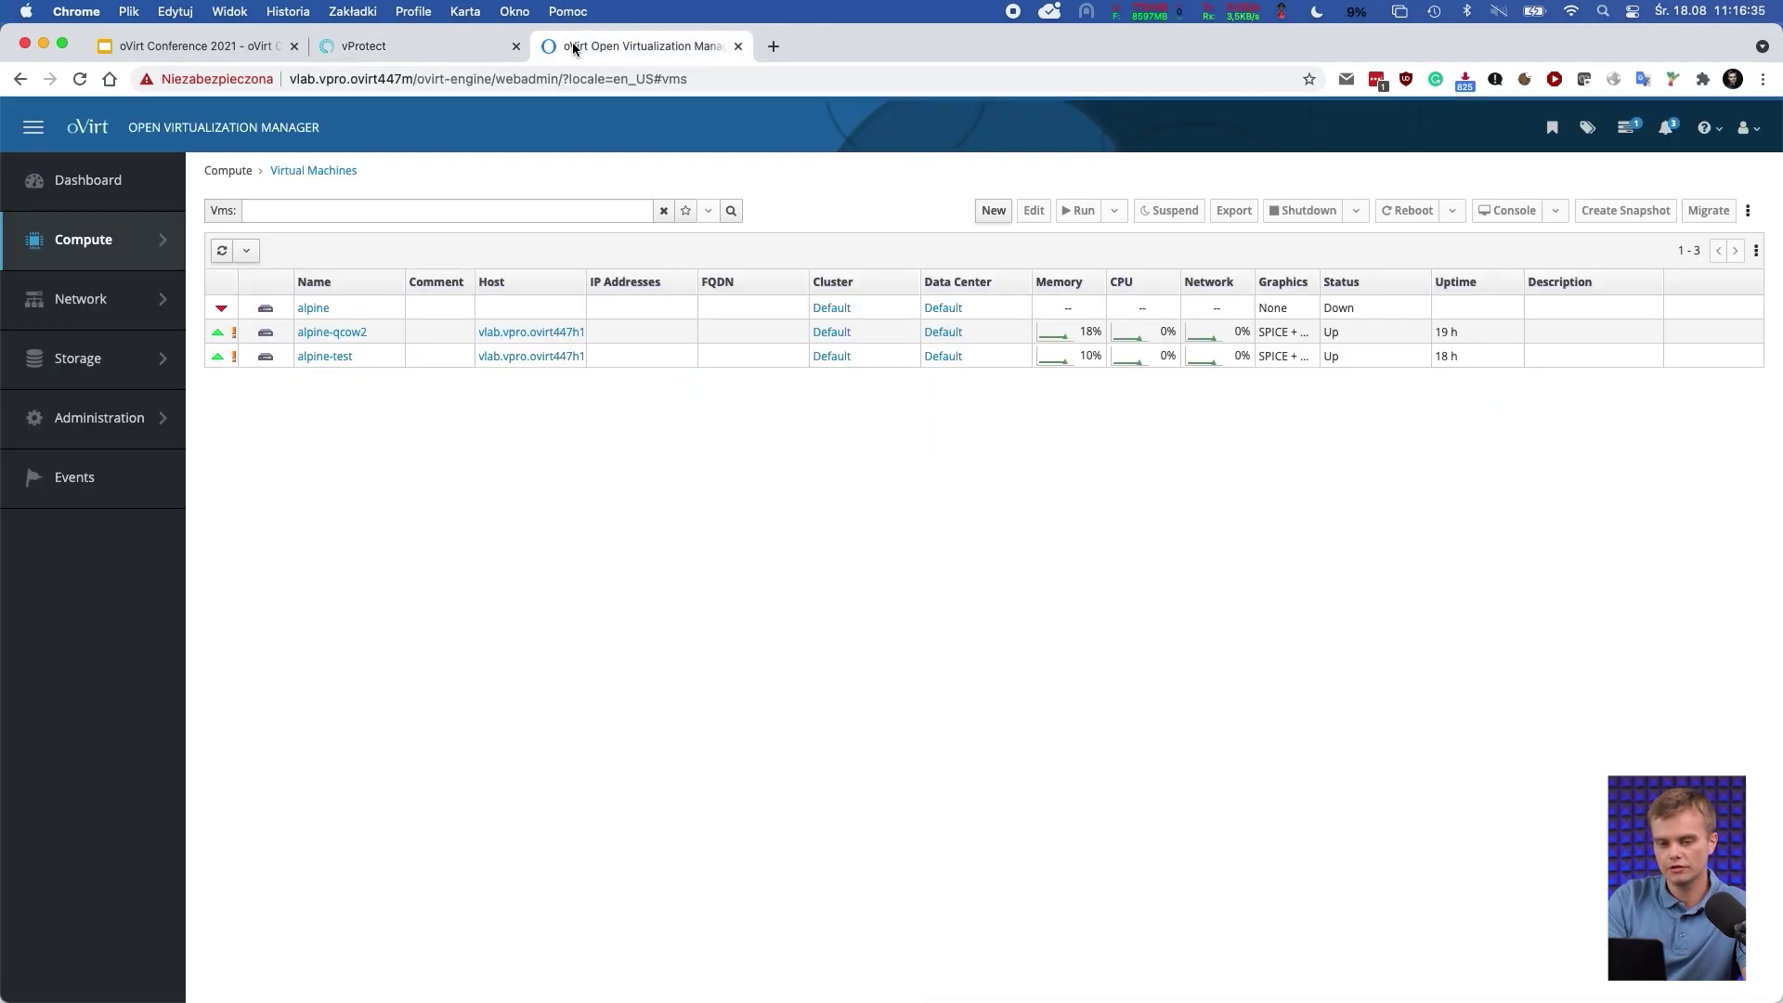
pyautogui.click(379, 344)
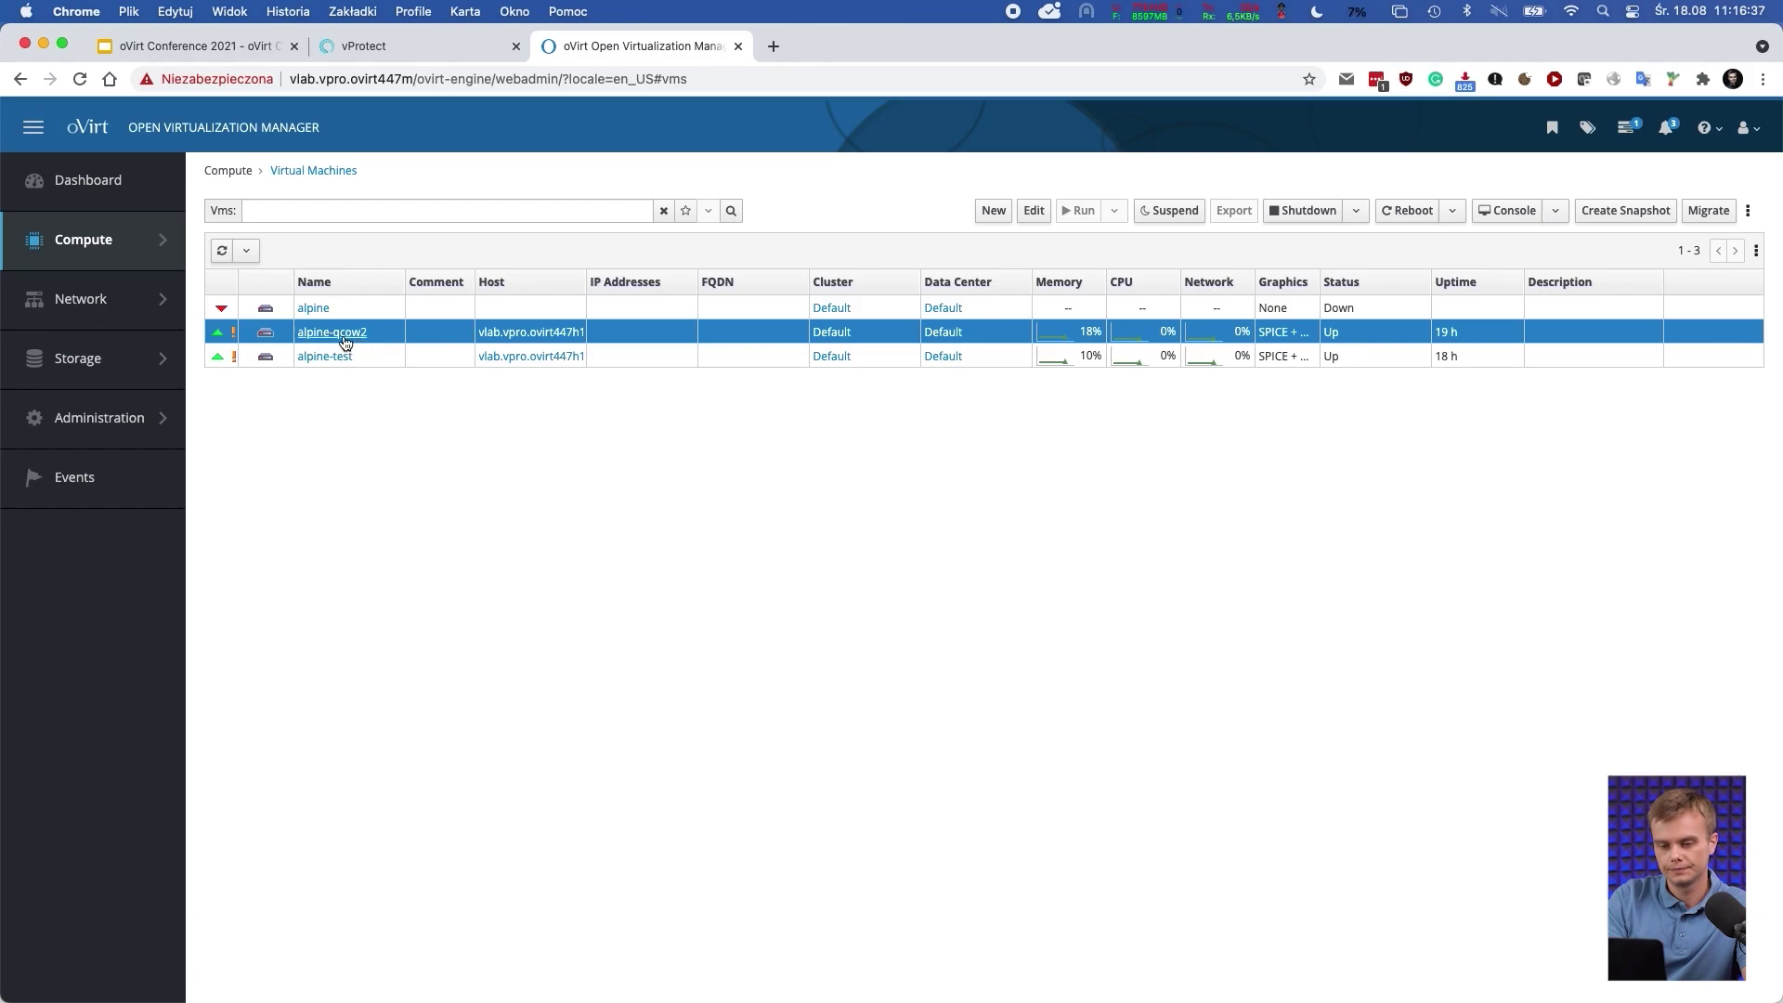
pyautogui.click(344, 342)
pyautogui.click(487, 239)
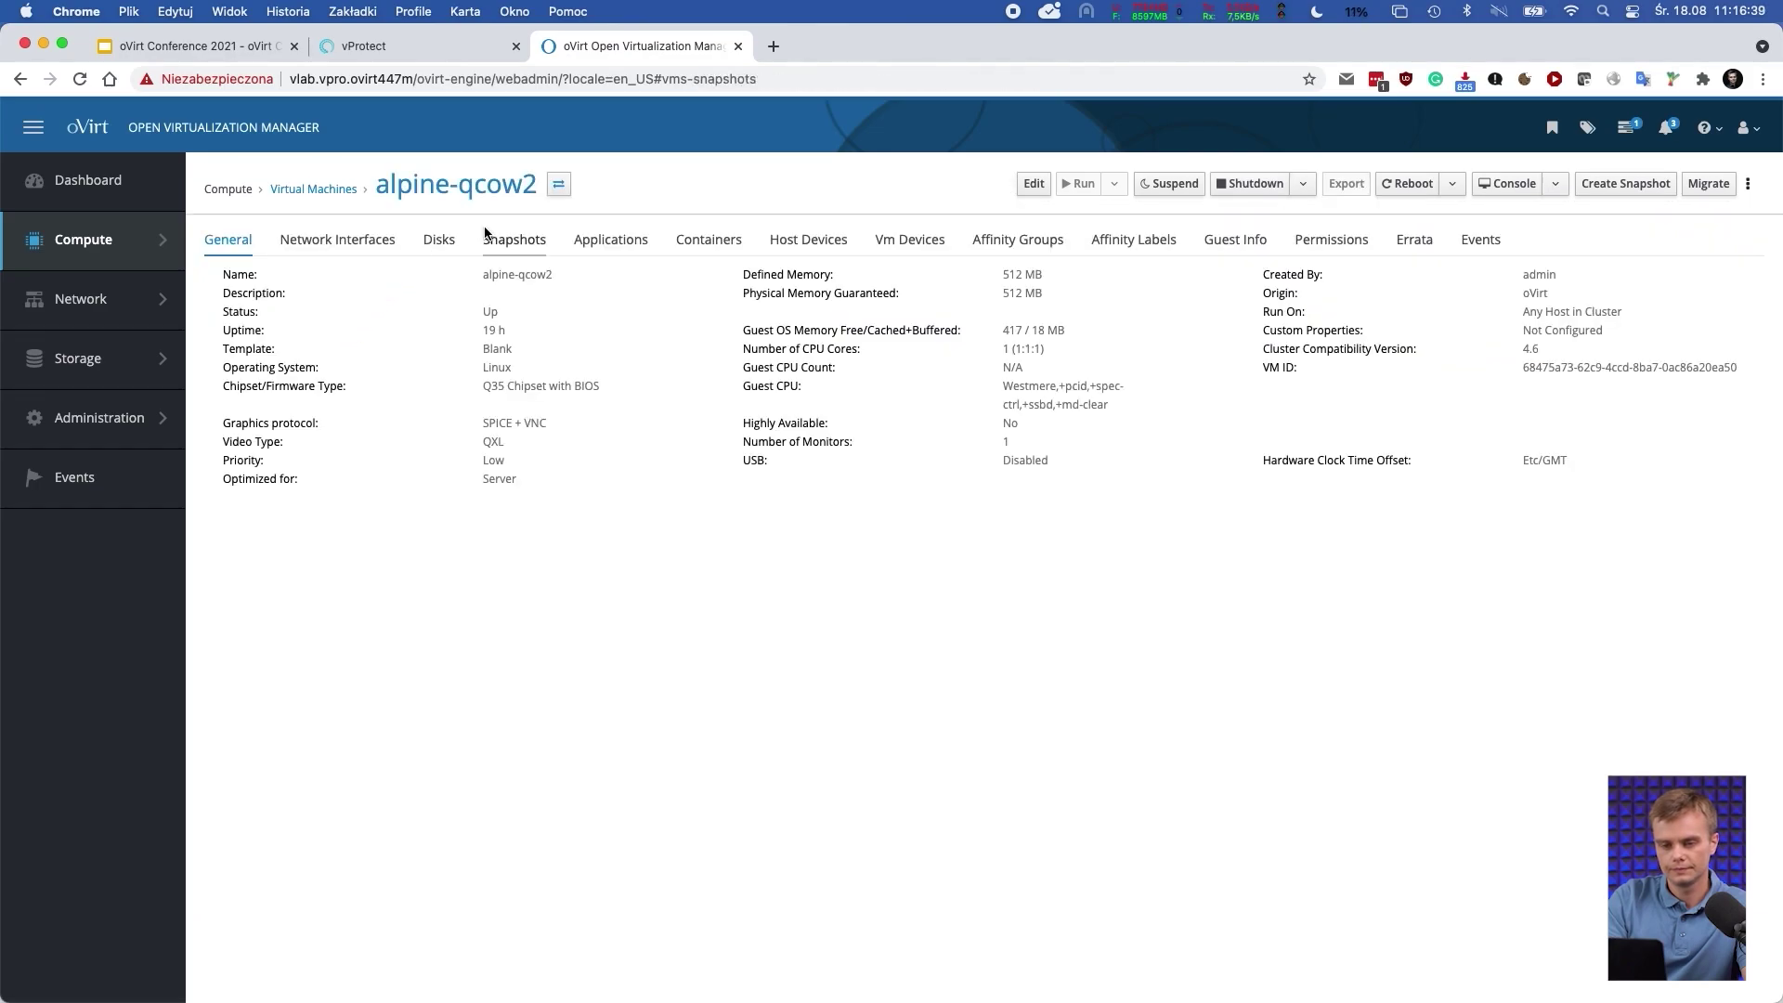
pyautogui.click(237, 241)
# Return to the vProtect instance list and sort it by last backup date, newest first
pyautogui.click(400, 47)
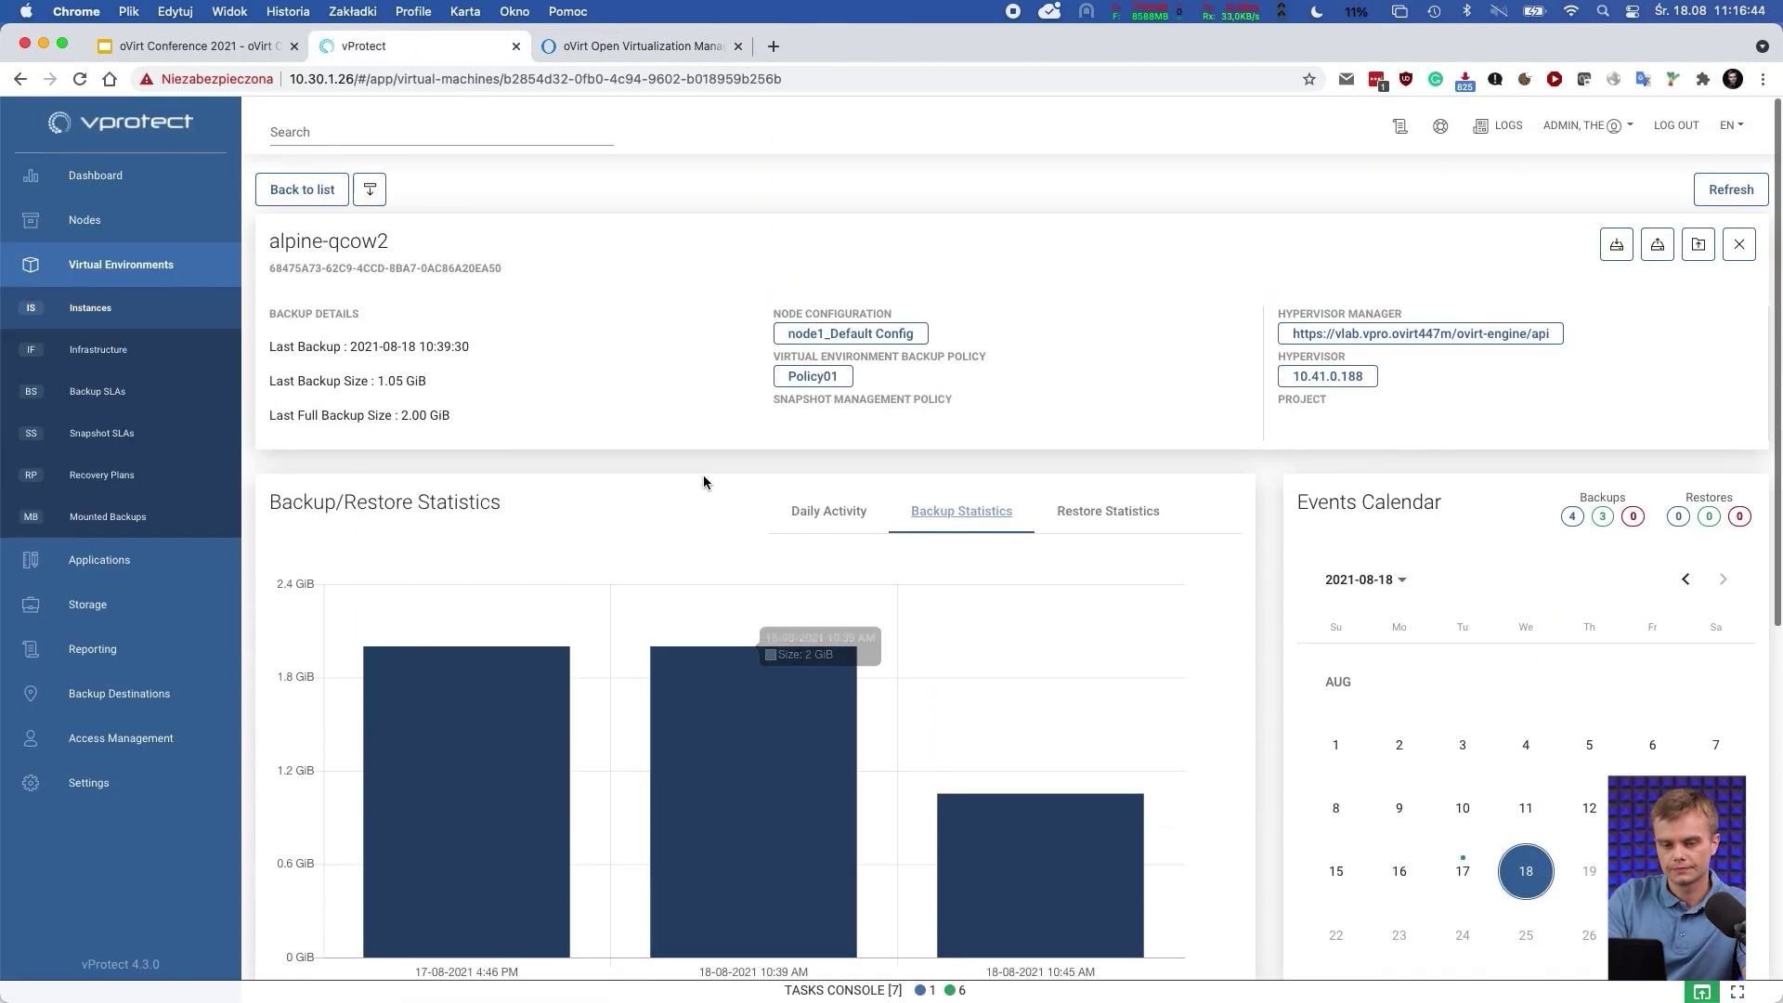
pyautogui.click(306, 192)
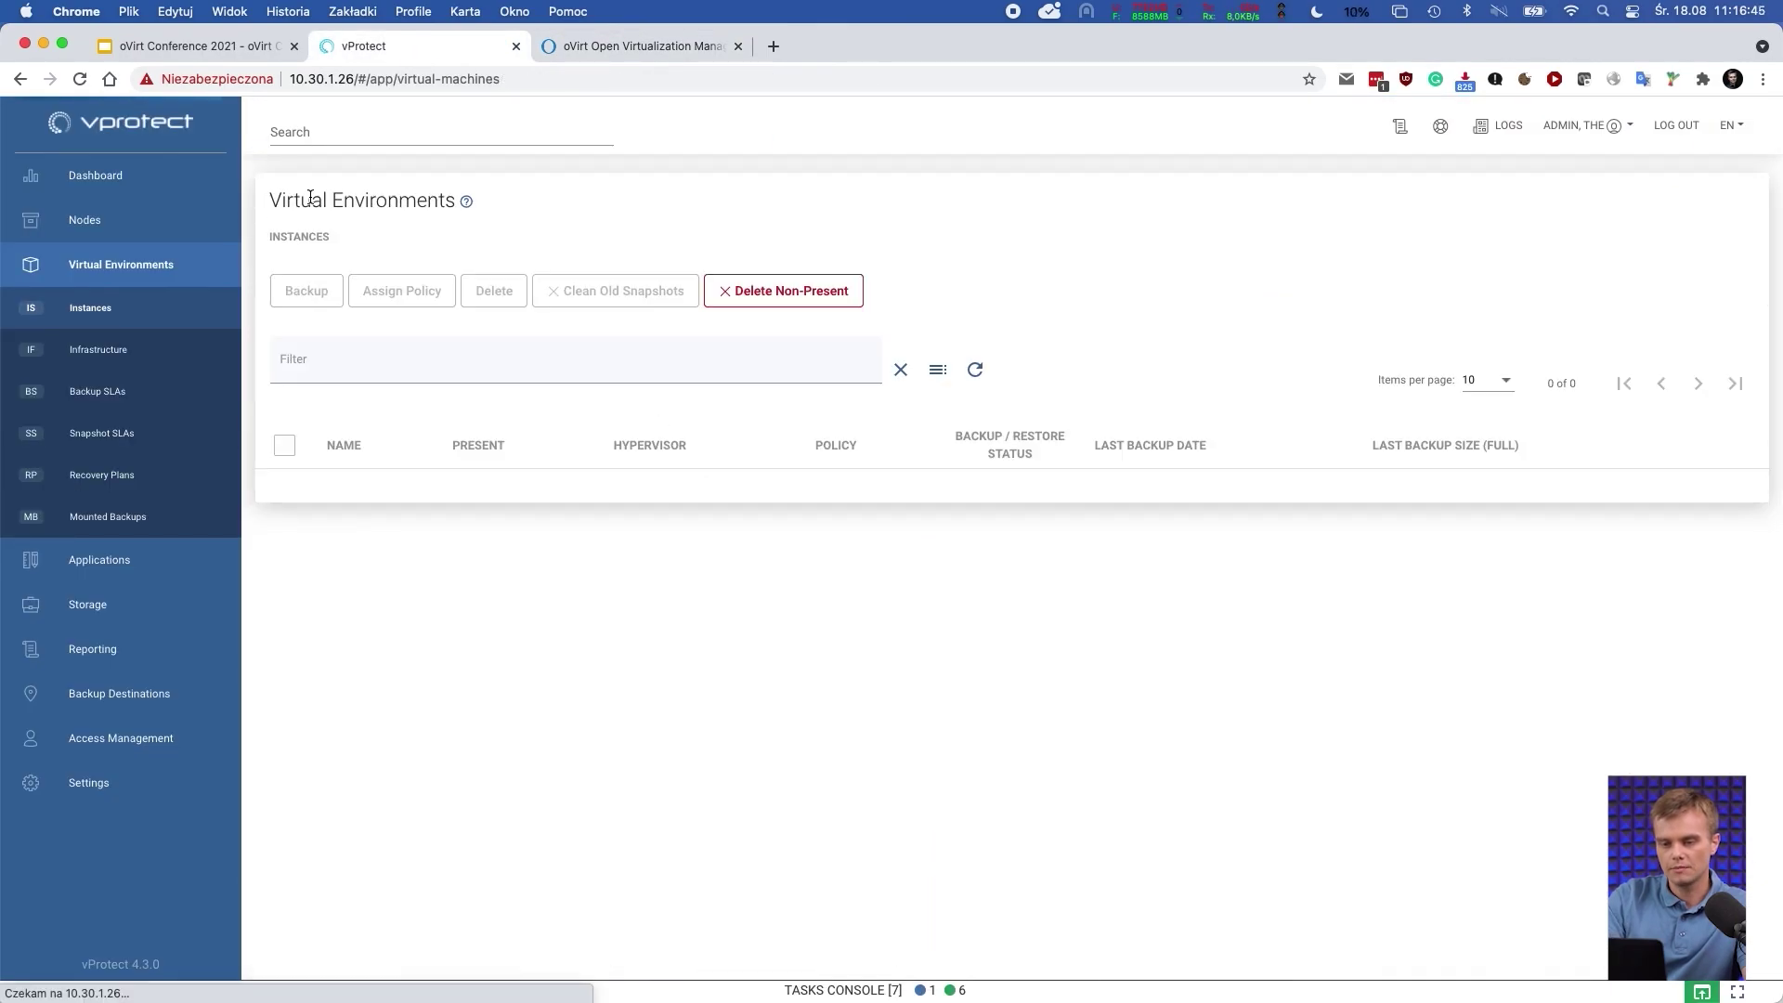
pyautogui.click(1148, 448)
pyautogui.click(1147, 448)
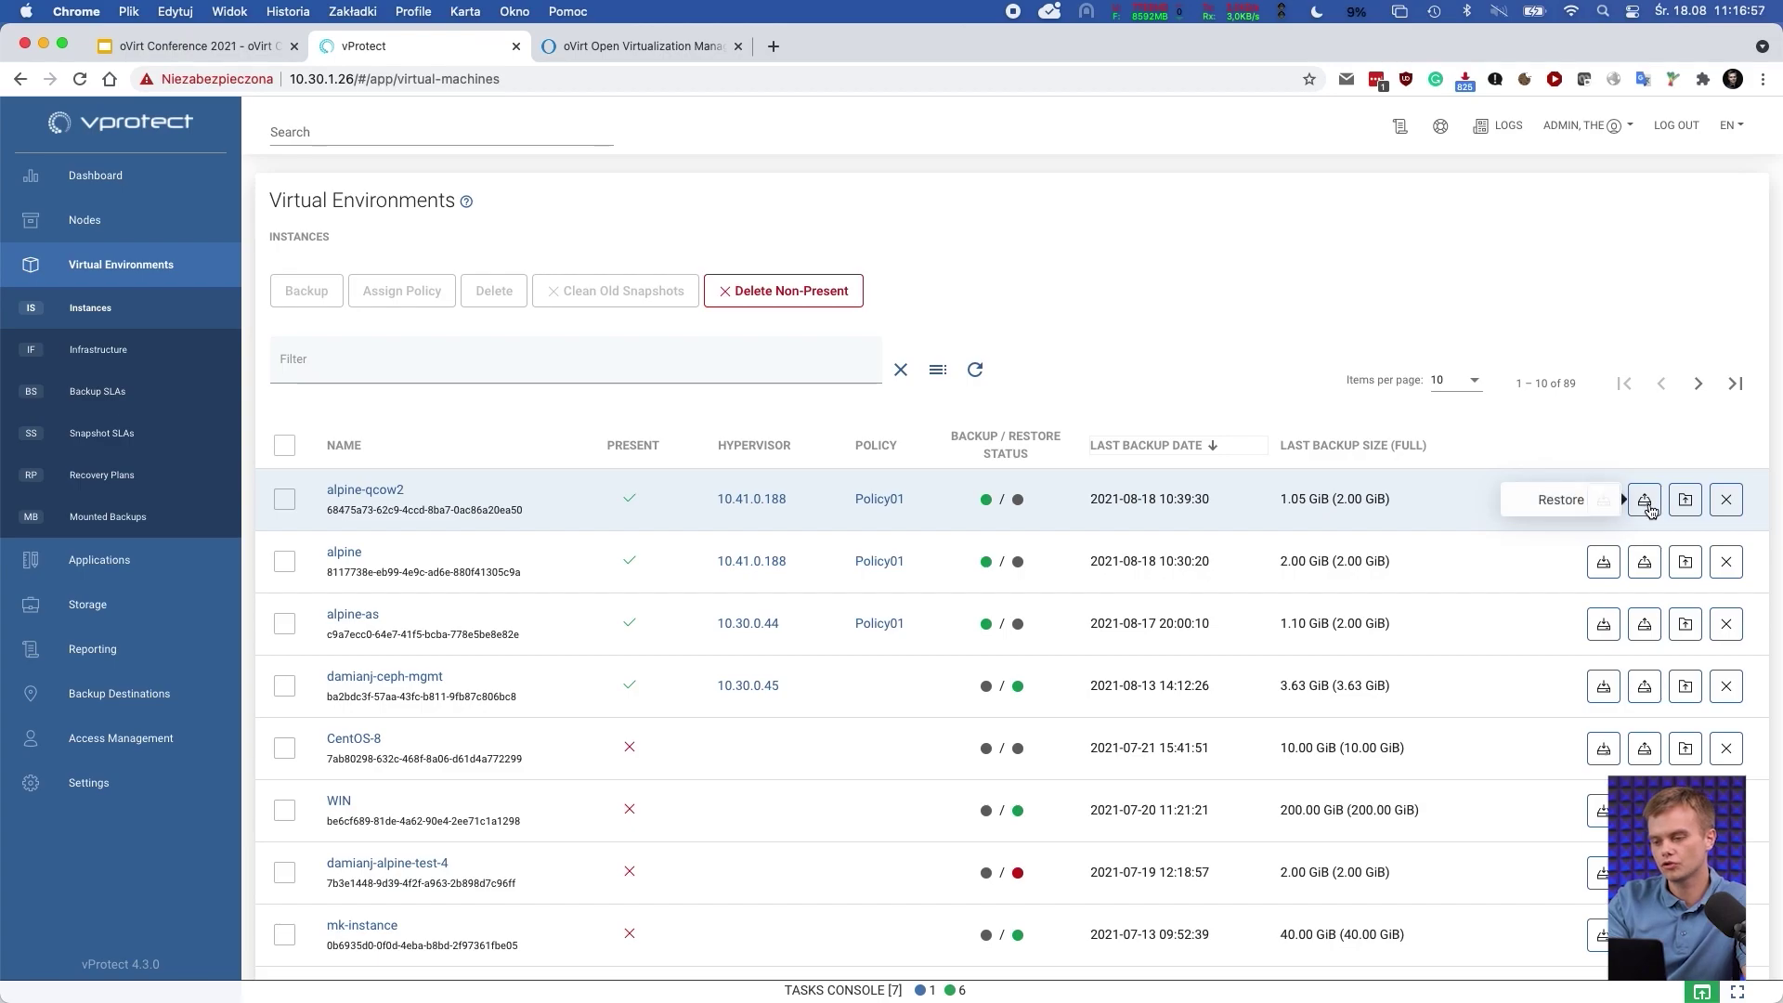
# Review the restore options for alpine-qcow2, covering both the hypervisor manager and filesystem targets, and dismiss the dialog without restoring
pyautogui.click(1686, 500)
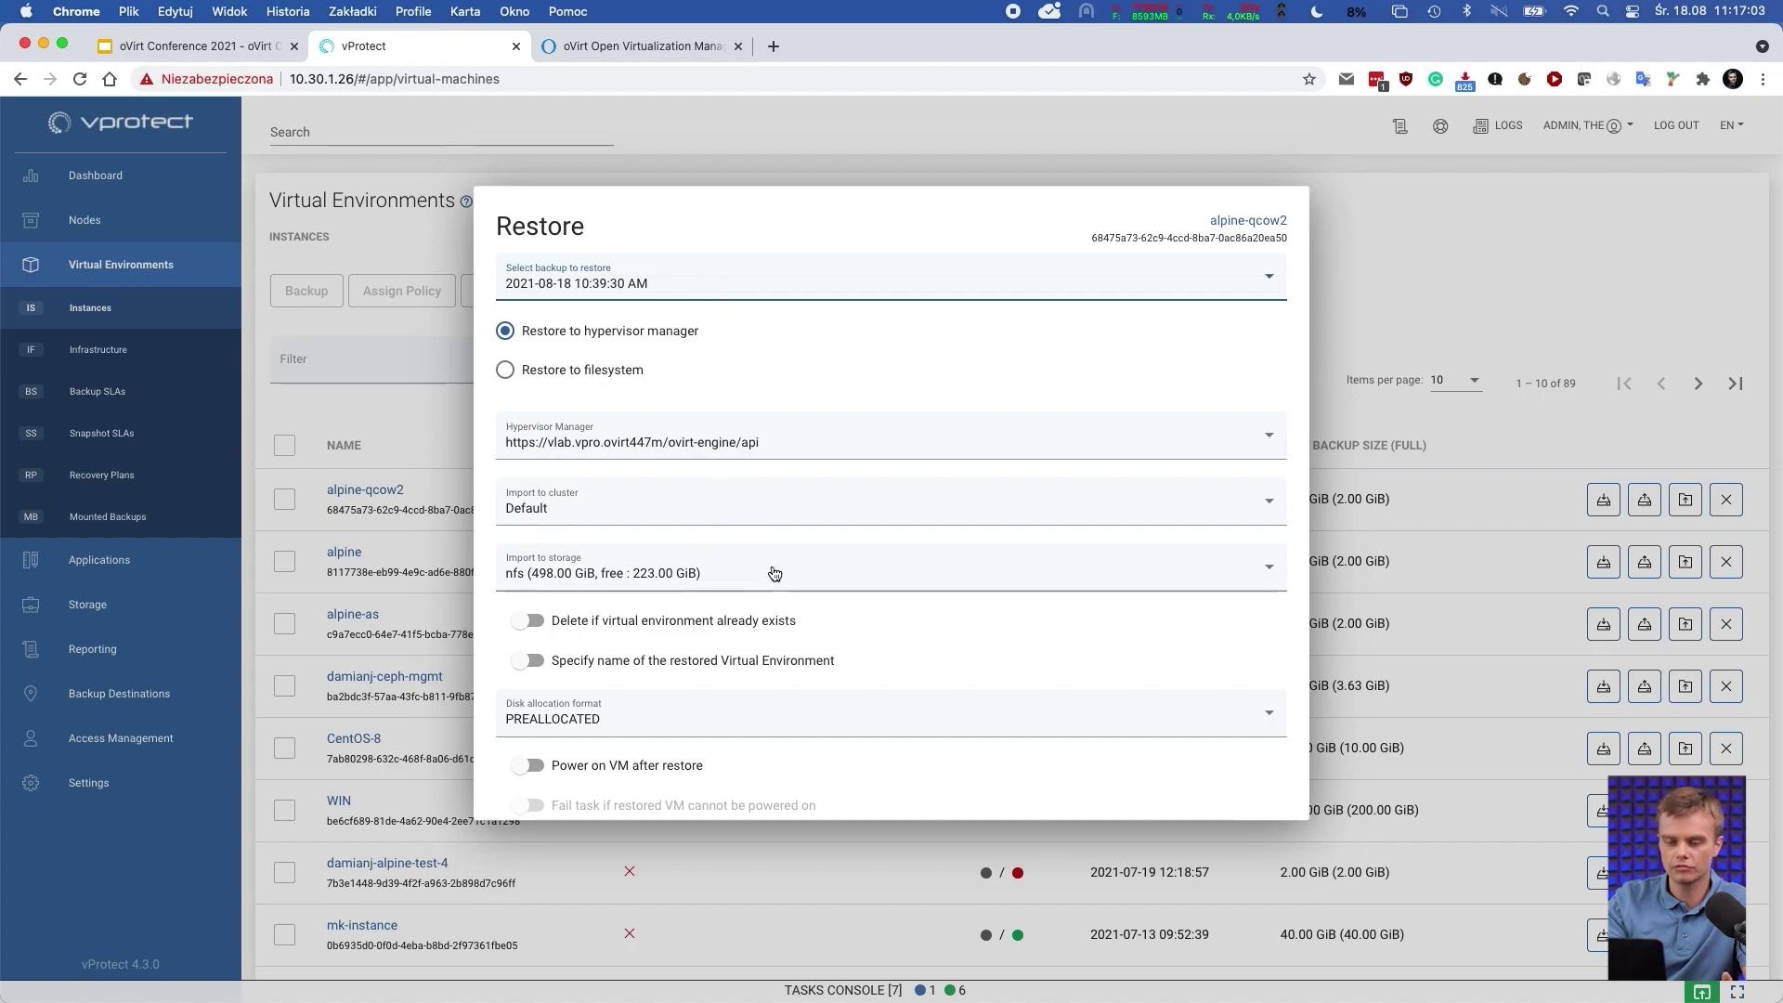
pyautogui.scroll(-1, 775, 573)
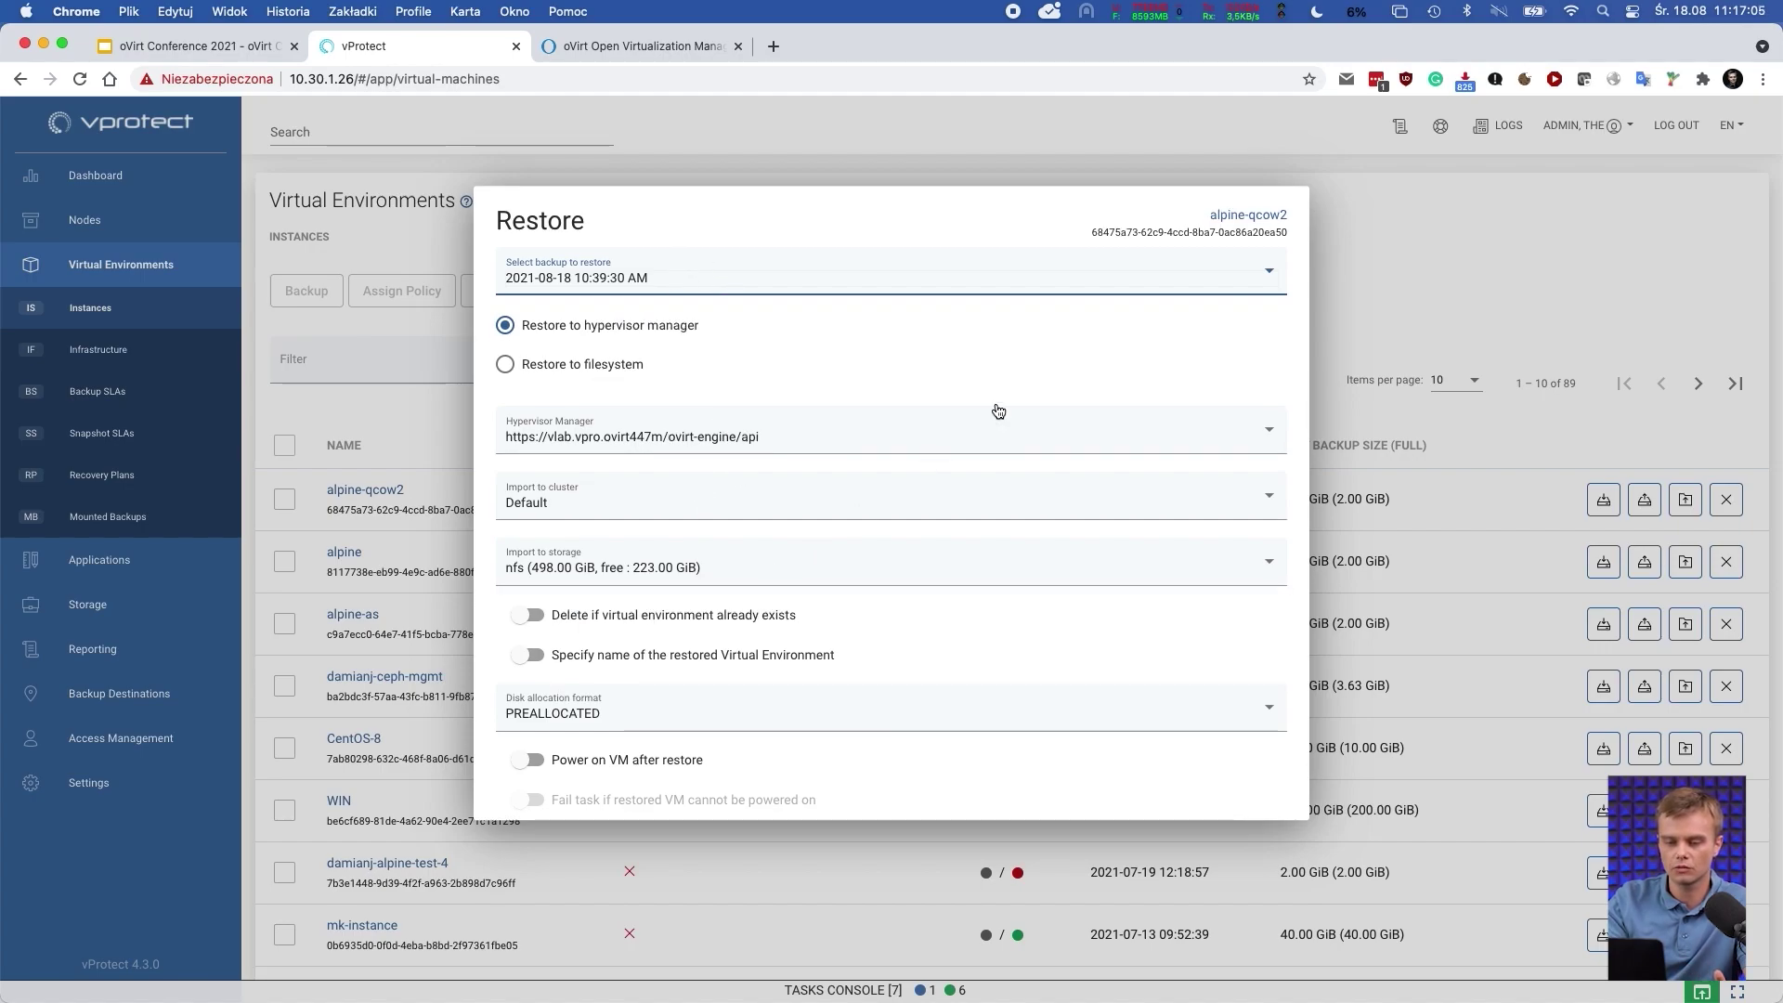
pyautogui.click(1358, 210)
pyautogui.click(1647, 506)
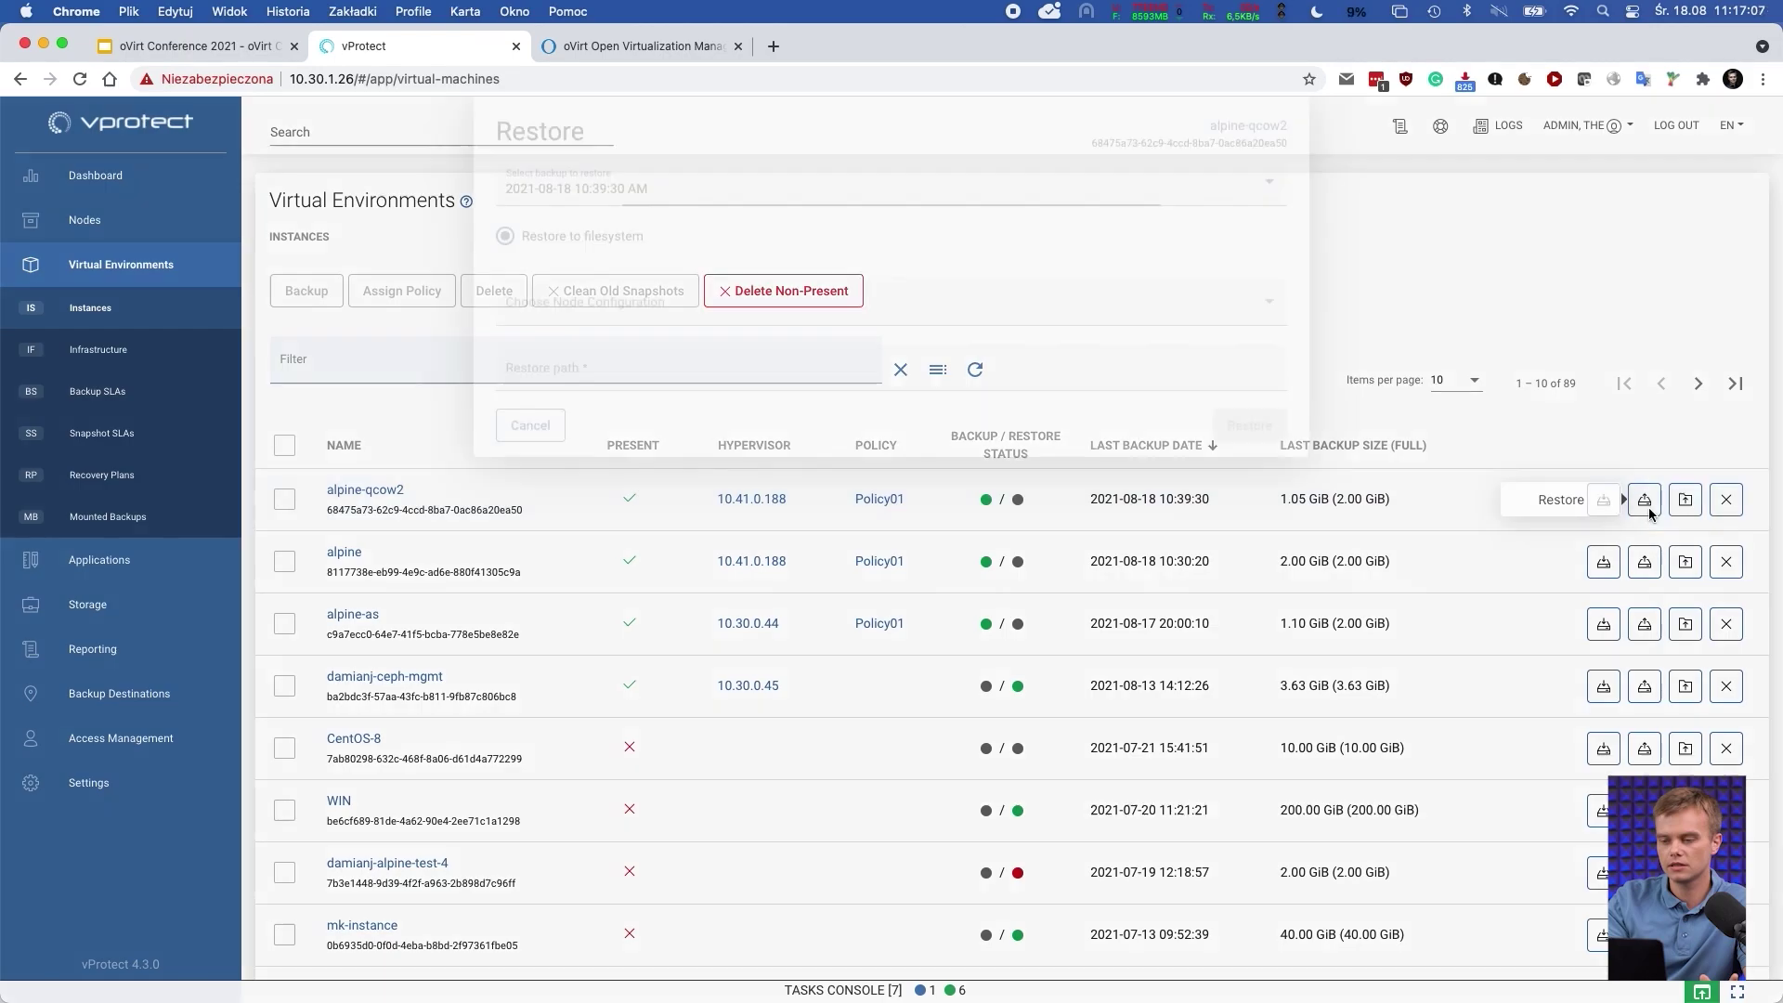
pyautogui.click(1452, 214)
# Review the mount options for the alpine-qcow2 backup, including sharing drives over iSCSI, and check its running export in the tasks console
pyautogui.click(1689, 505)
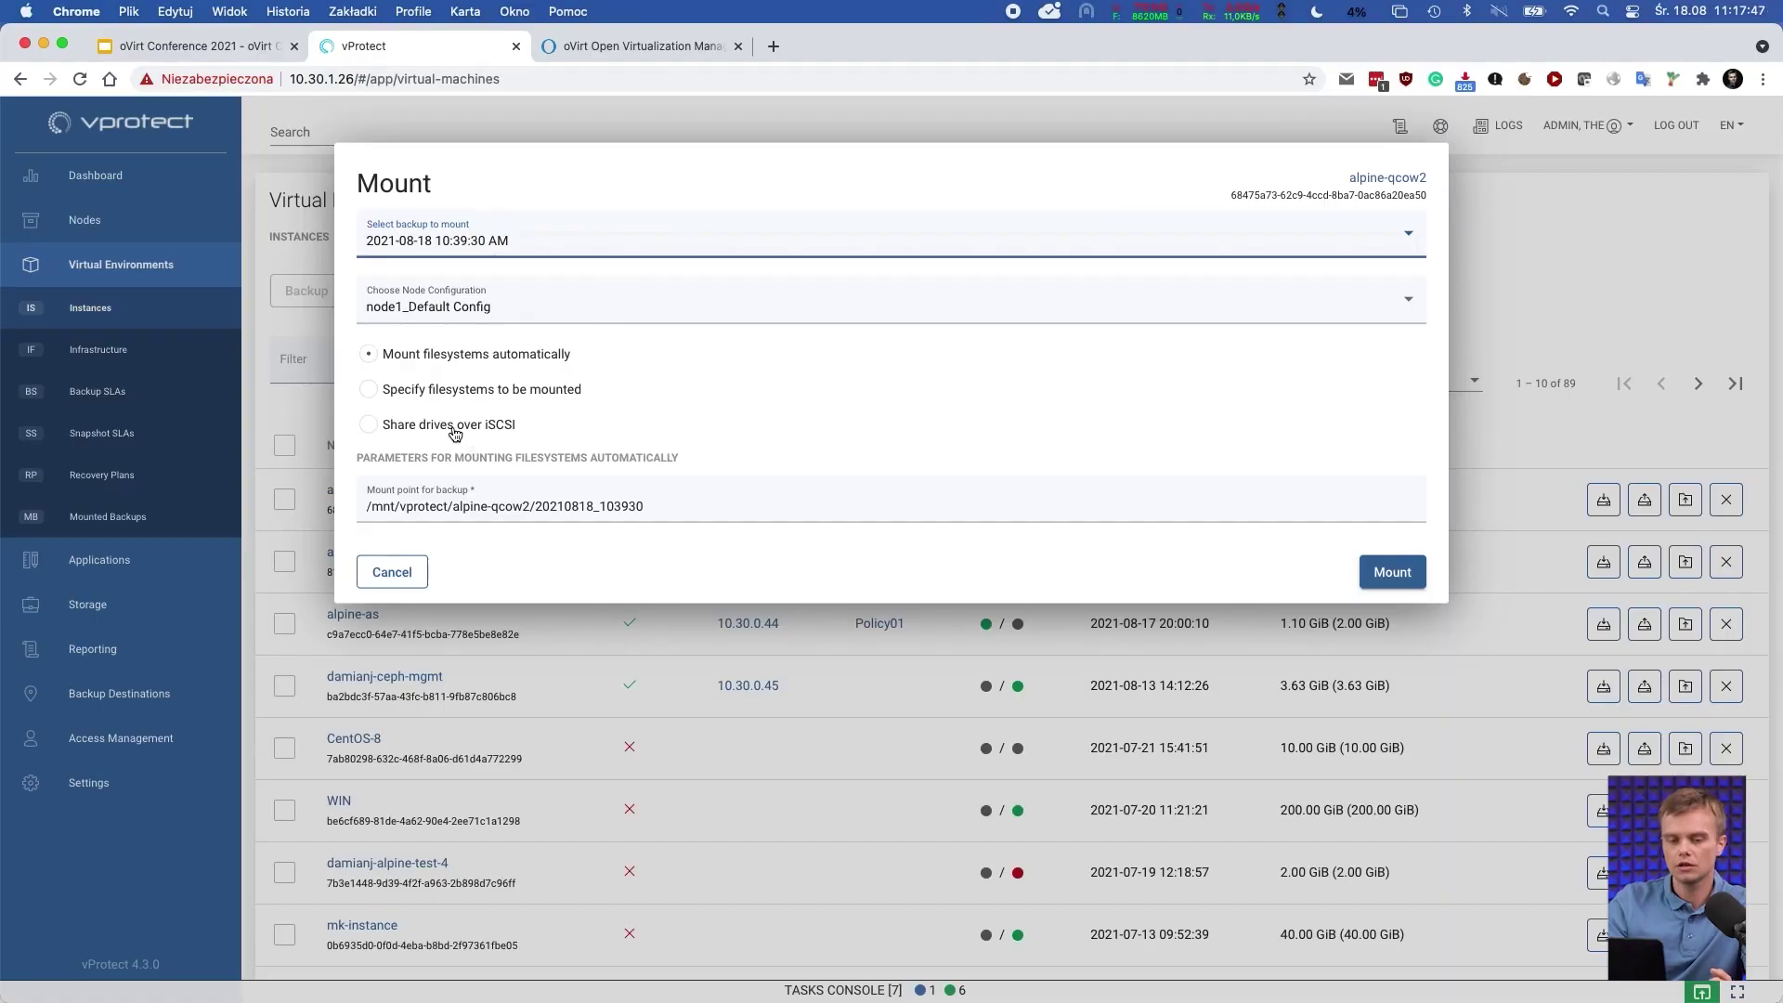
pyautogui.click(452, 432)
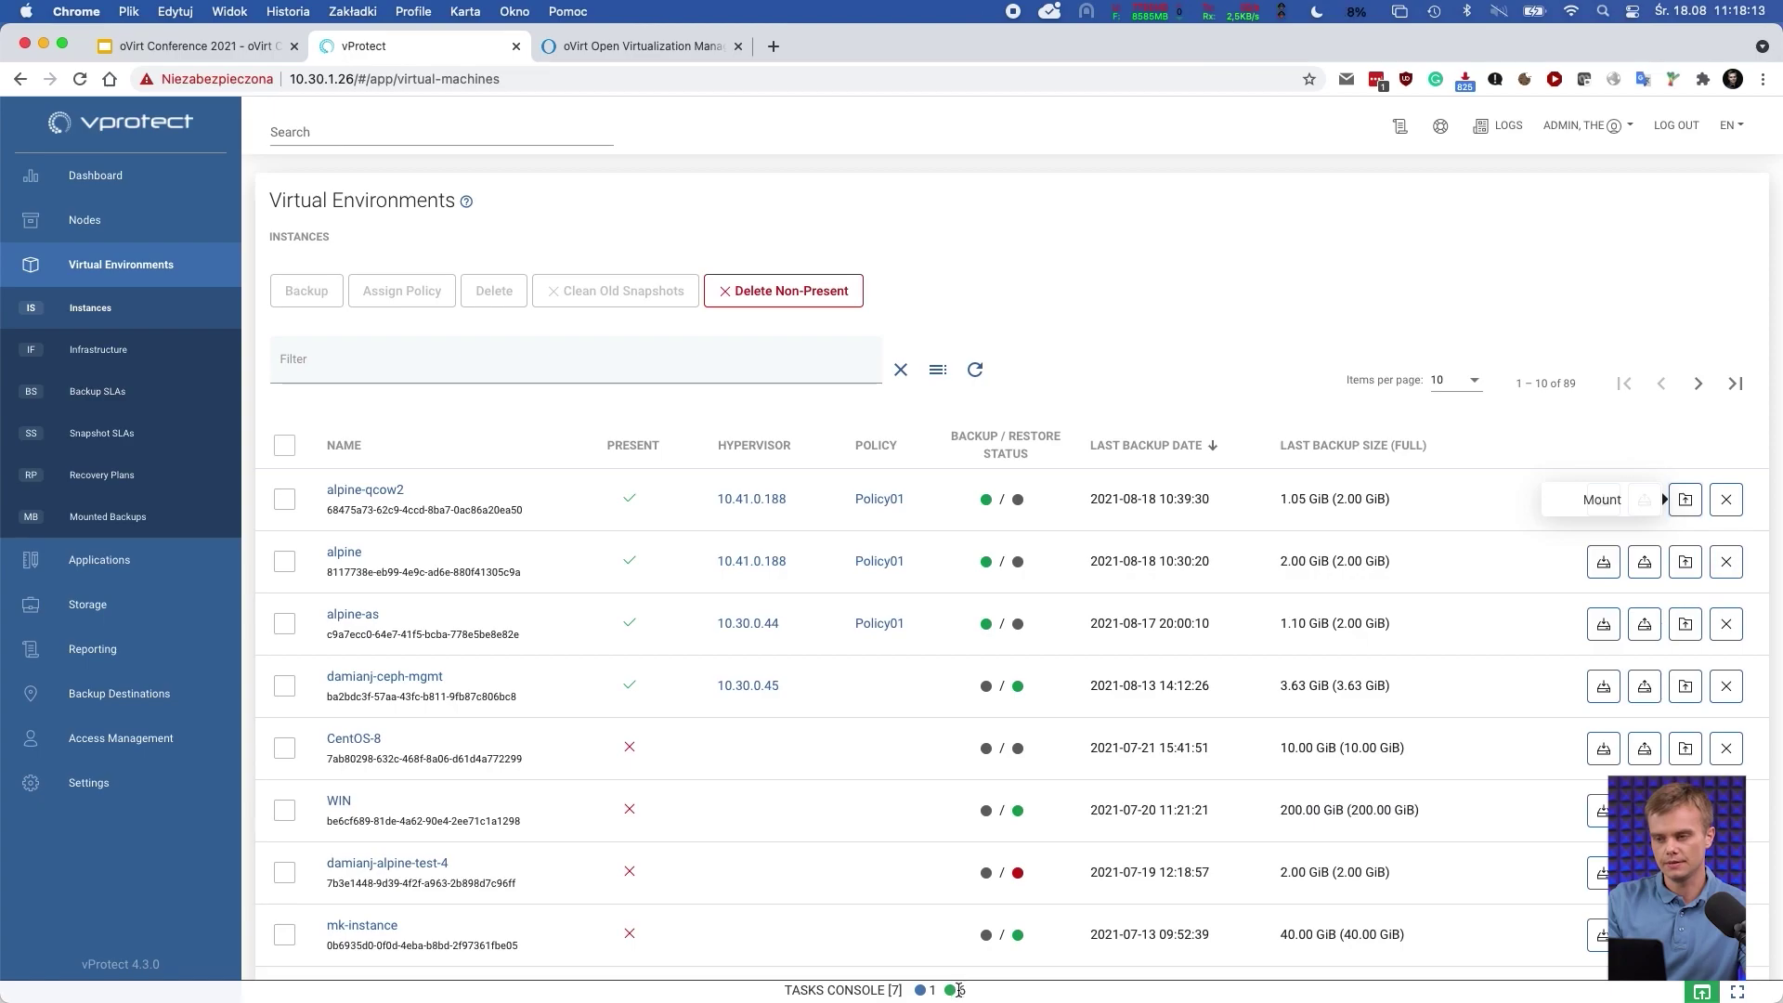
pyautogui.click(959, 990)
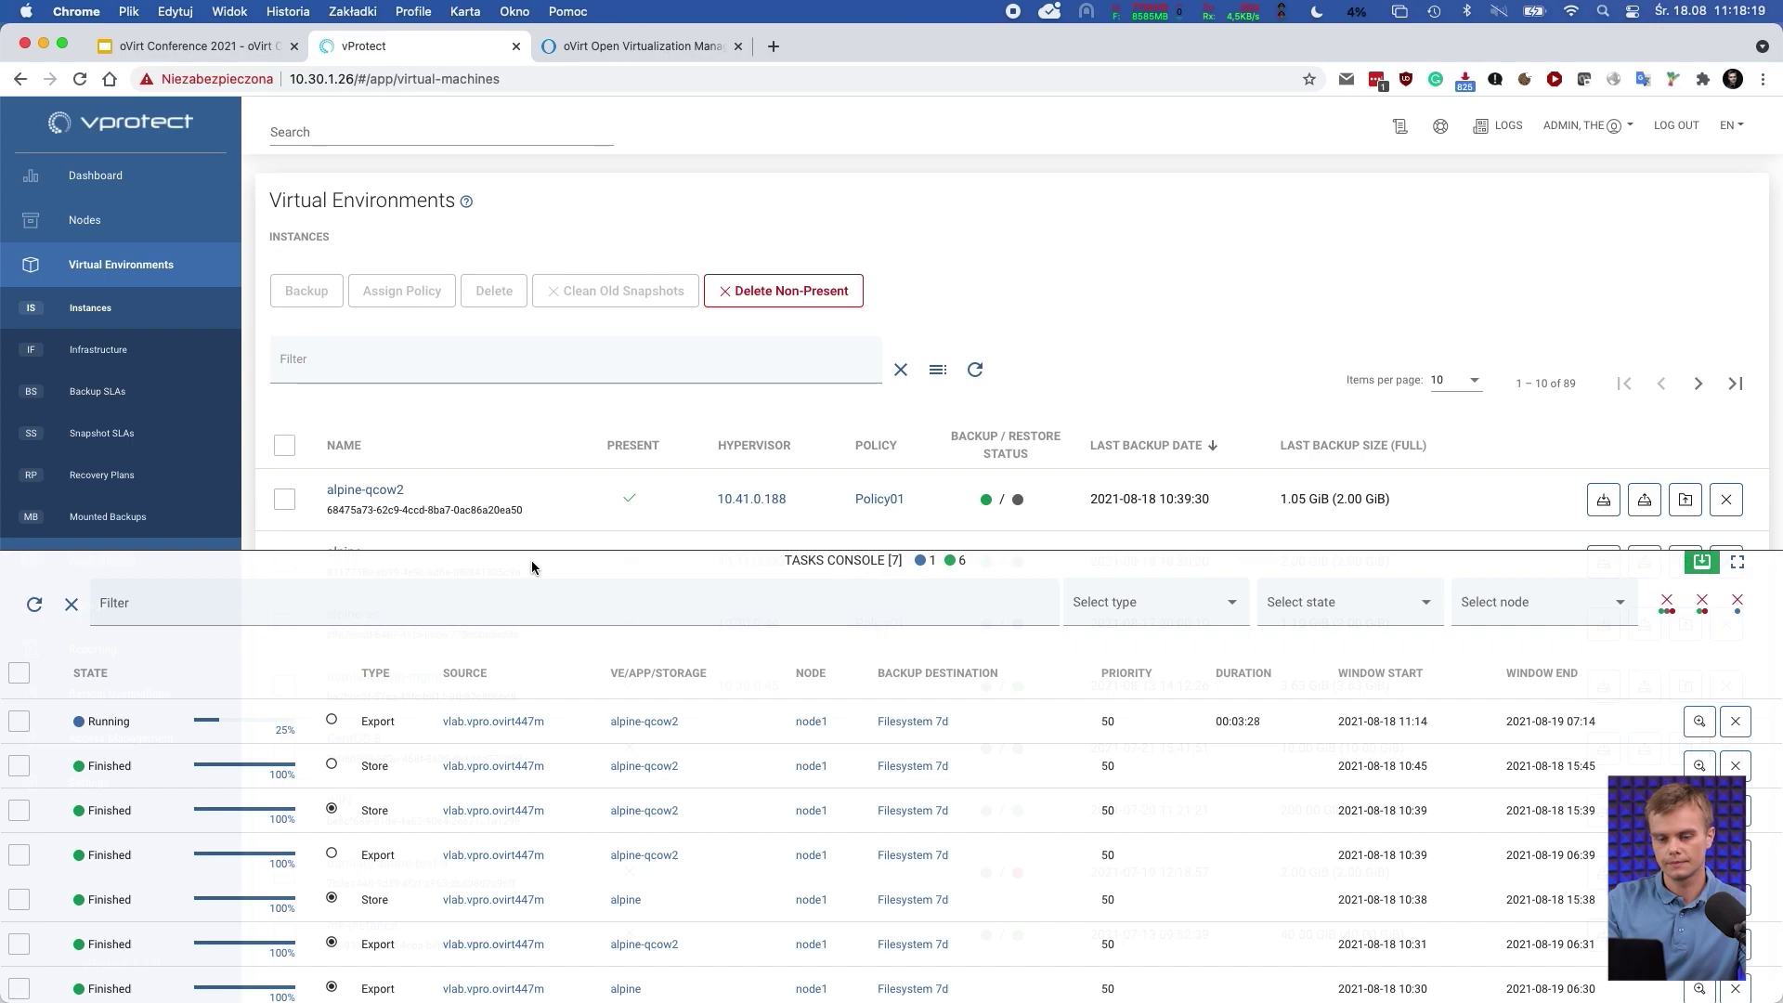
pyautogui.click(531, 560)
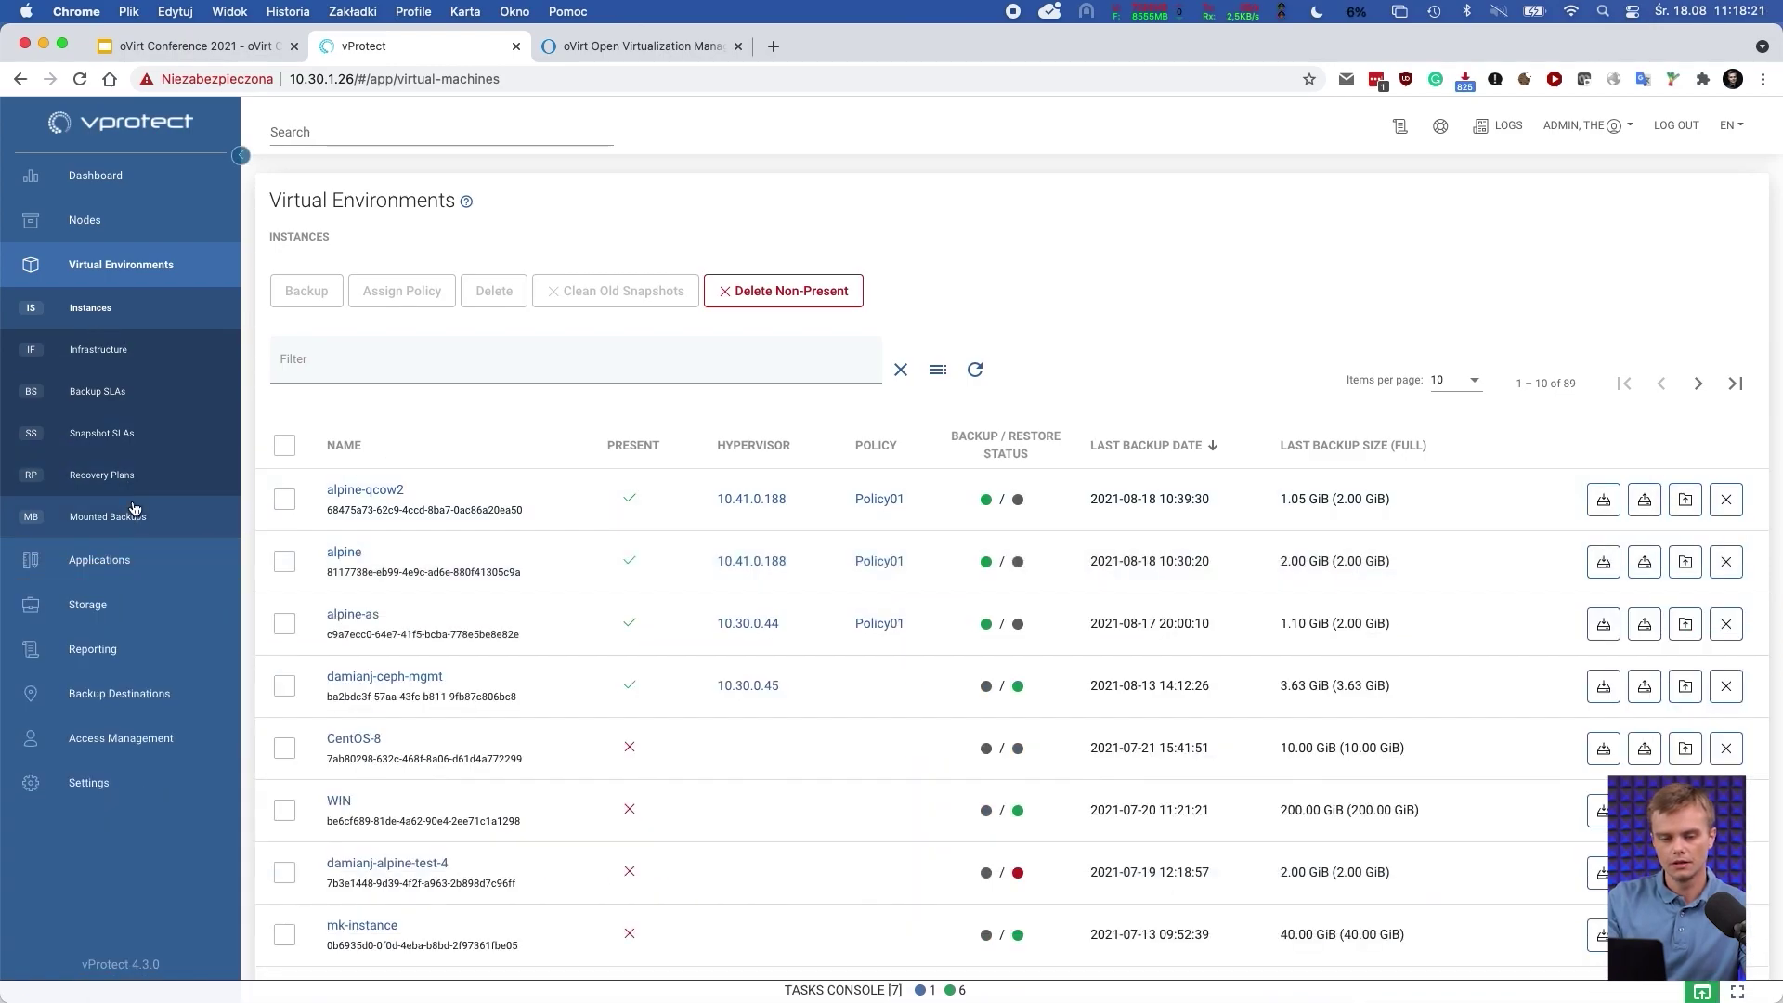
# Open the Weekly-Recovery-Plan recovery policy and examine its restore statistics, general settings and rules
pyautogui.click(102, 479)
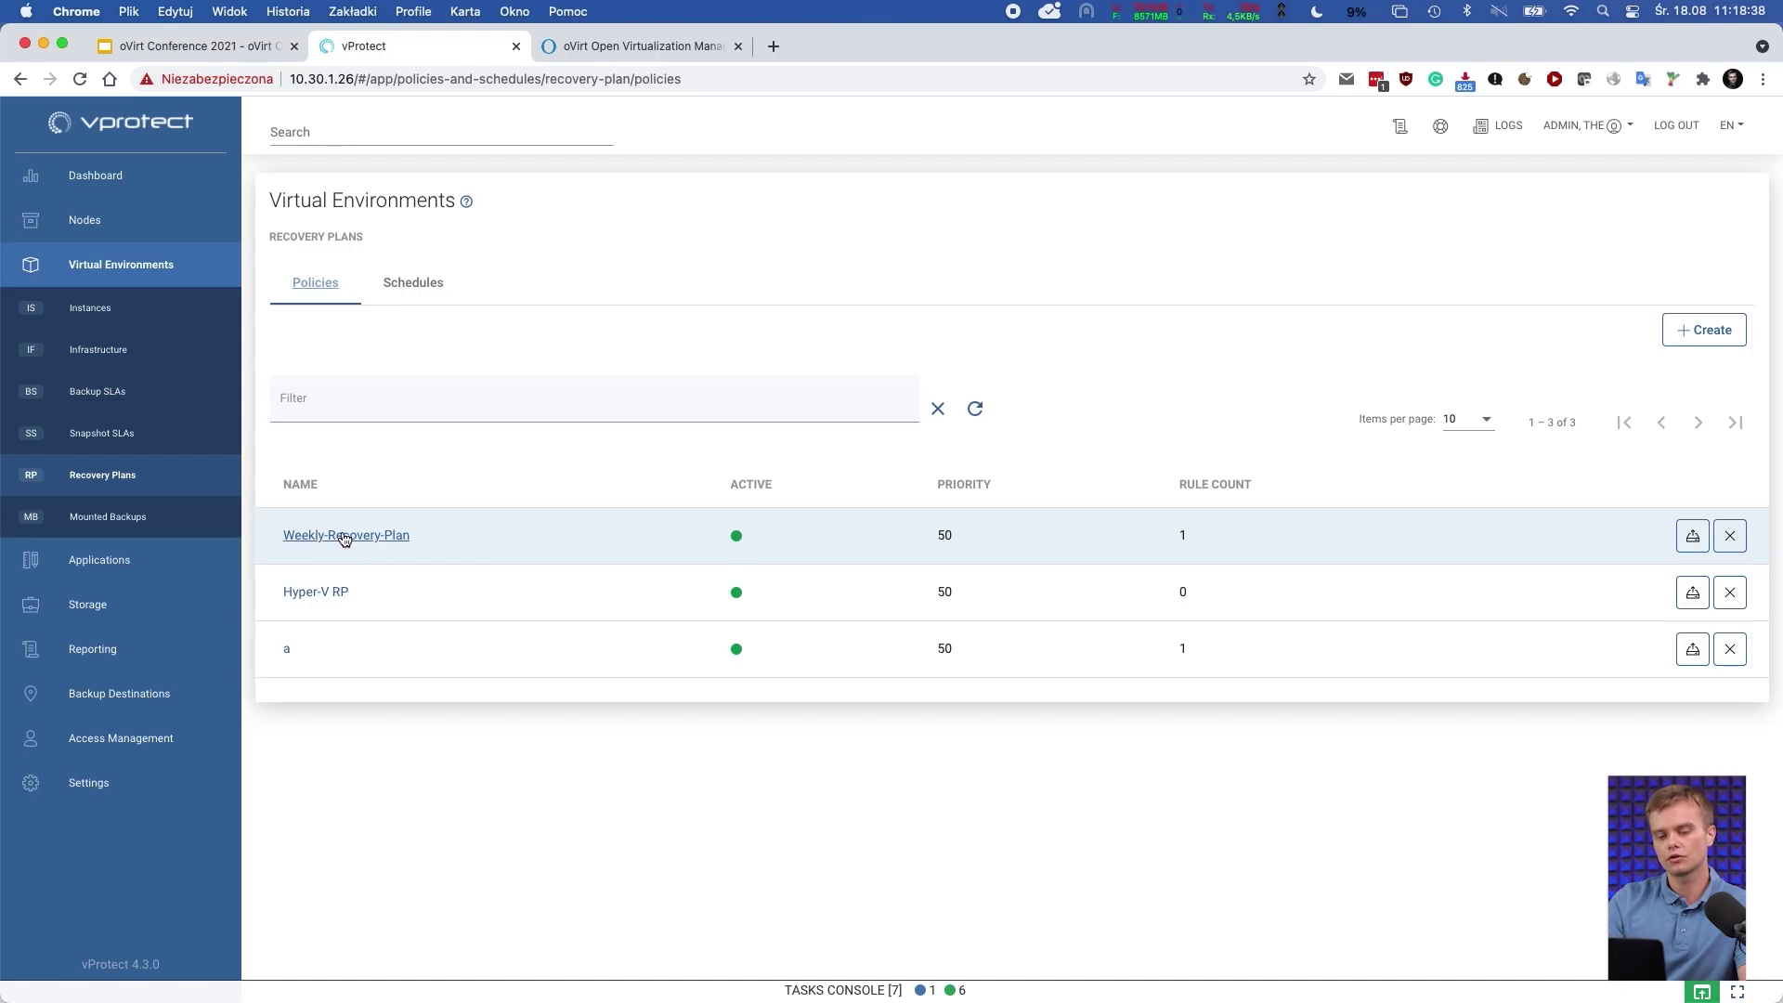
pyautogui.click(344, 535)
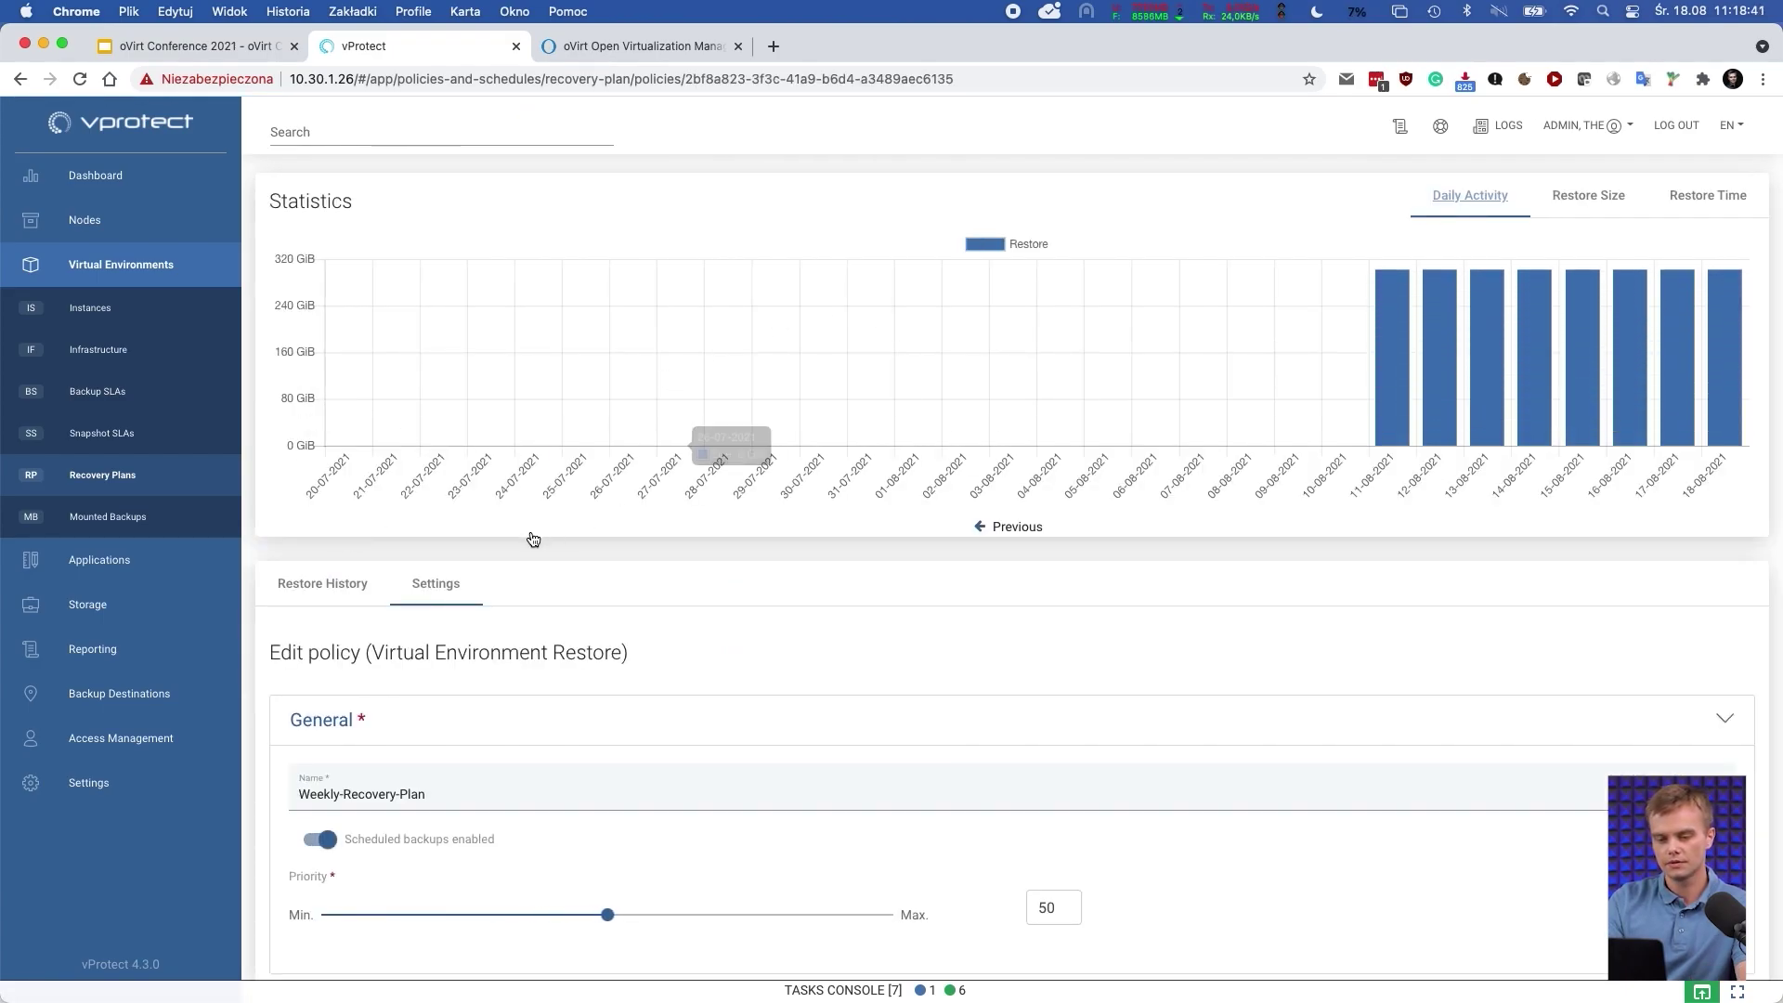
pyautogui.scroll(-4, 789, 712)
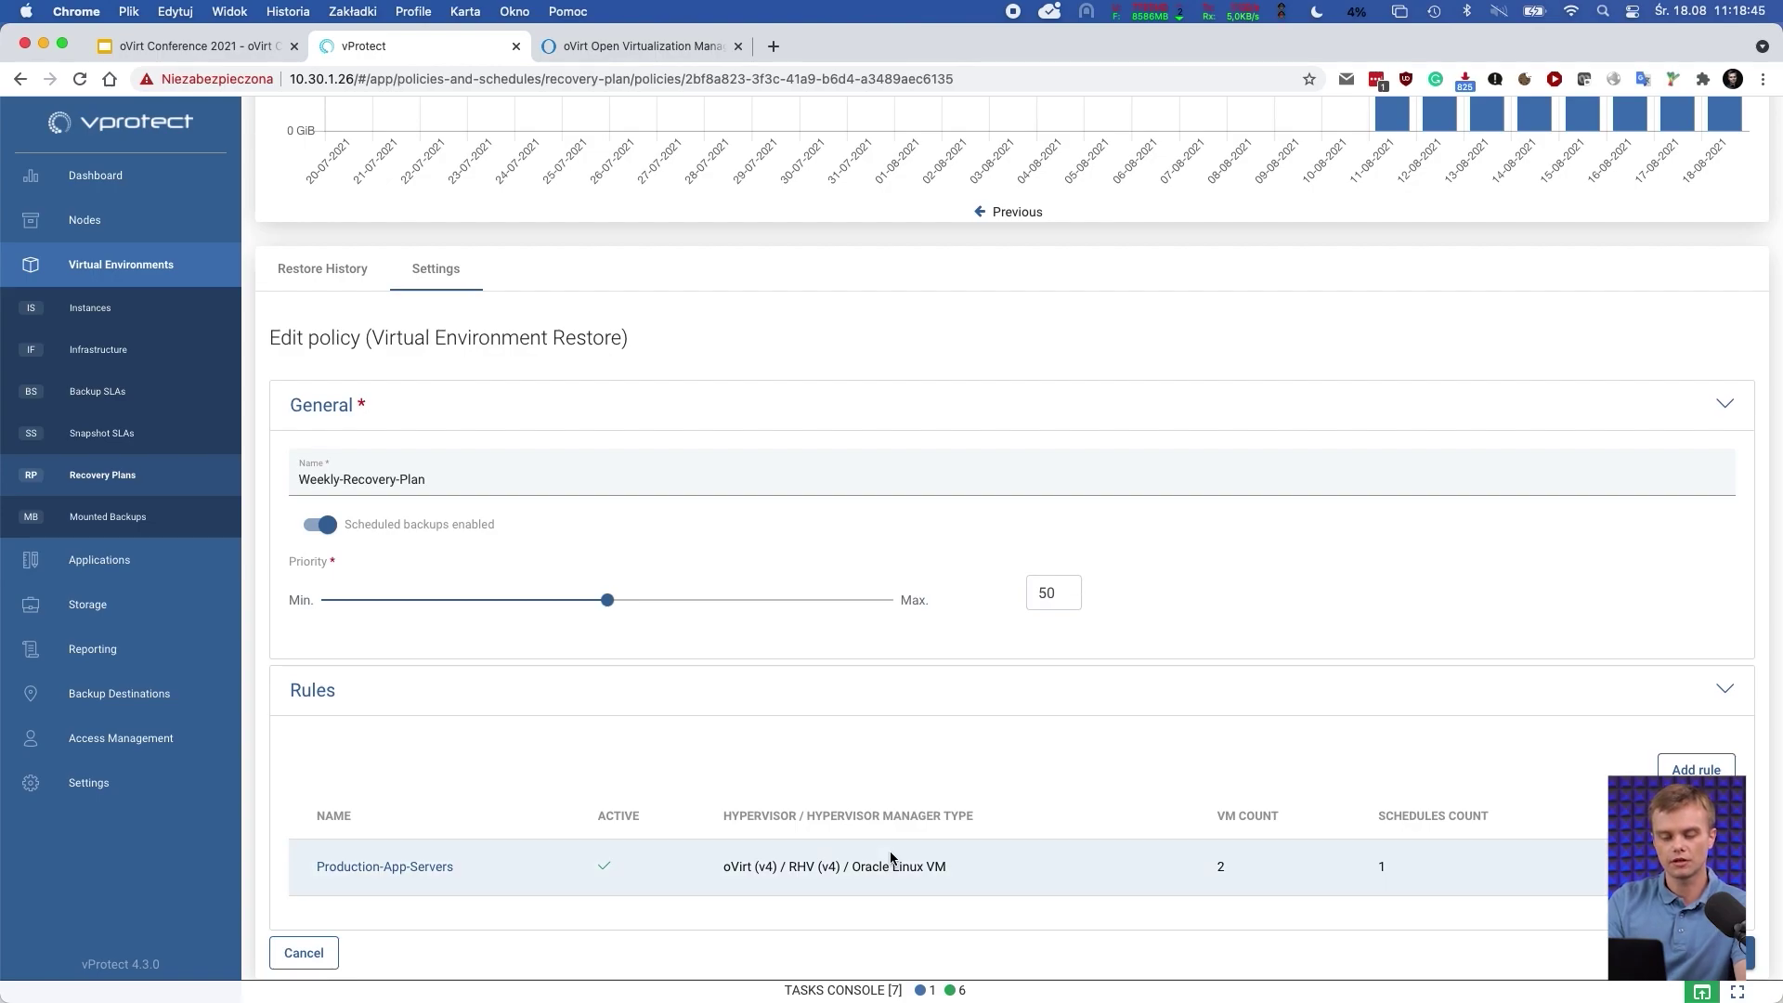
pyautogui.scroll(4, 890, 851)
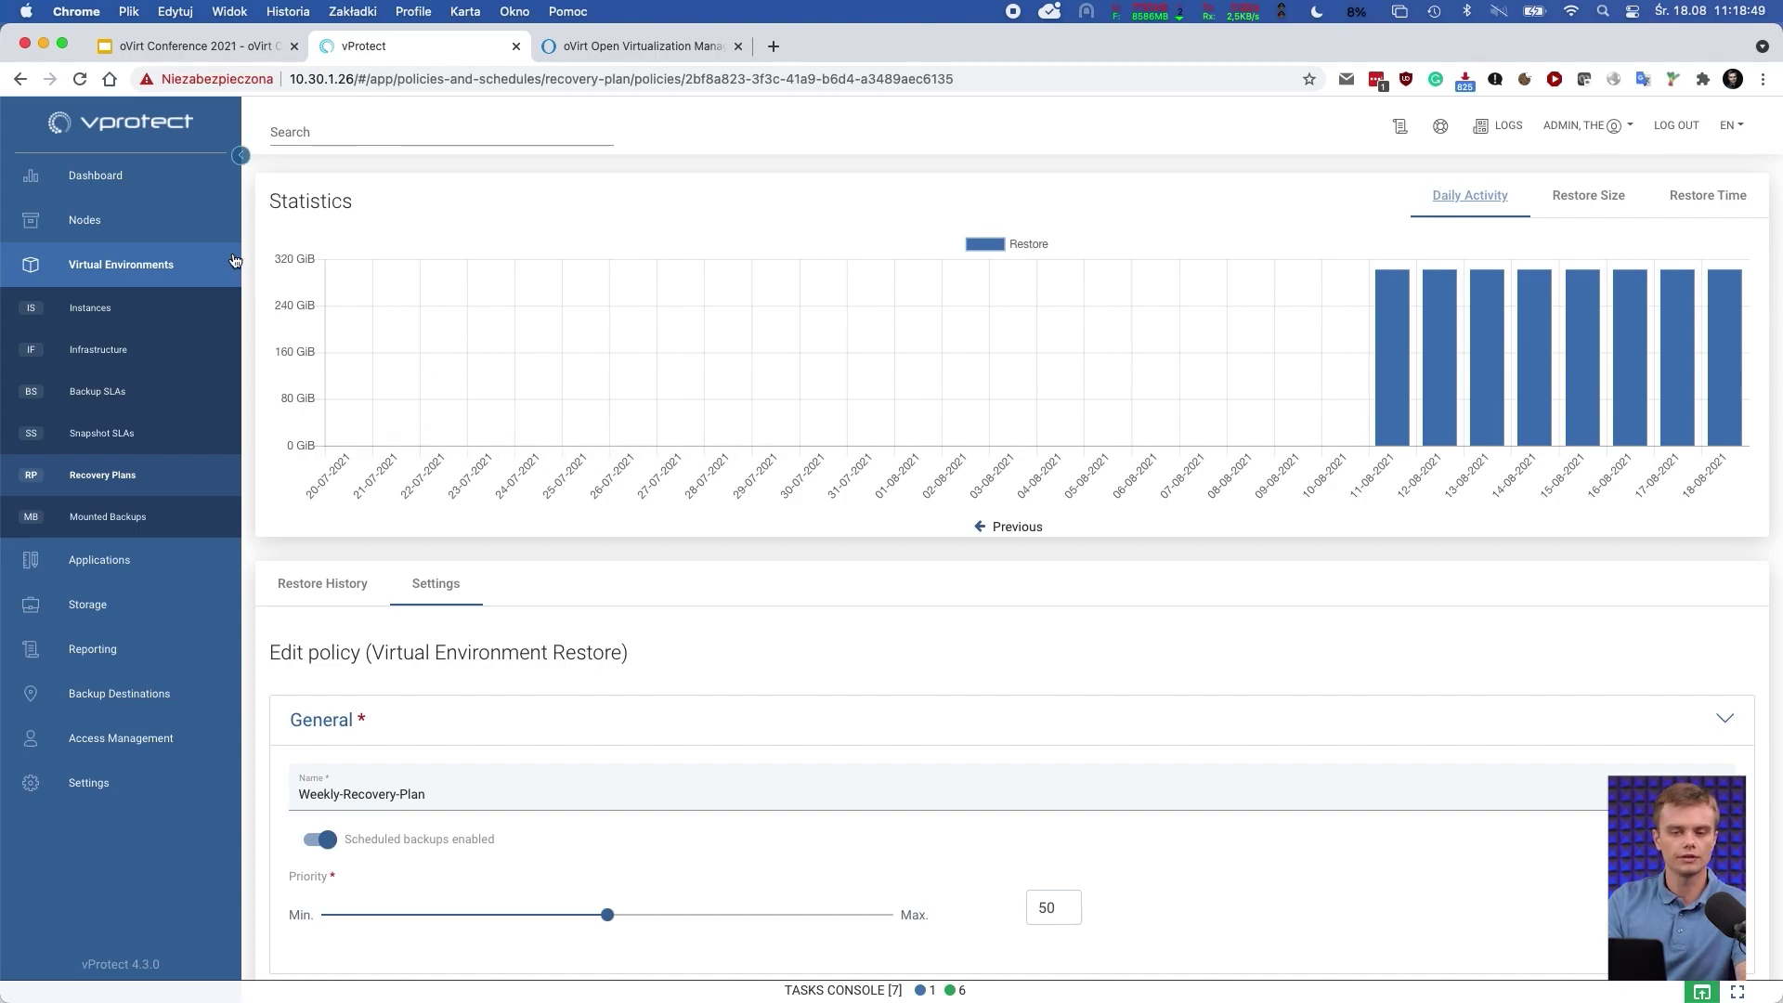
# Go to the dashboard for the overall protection status and open the tasks console to check the running task
pyautogui.click(156, 175)
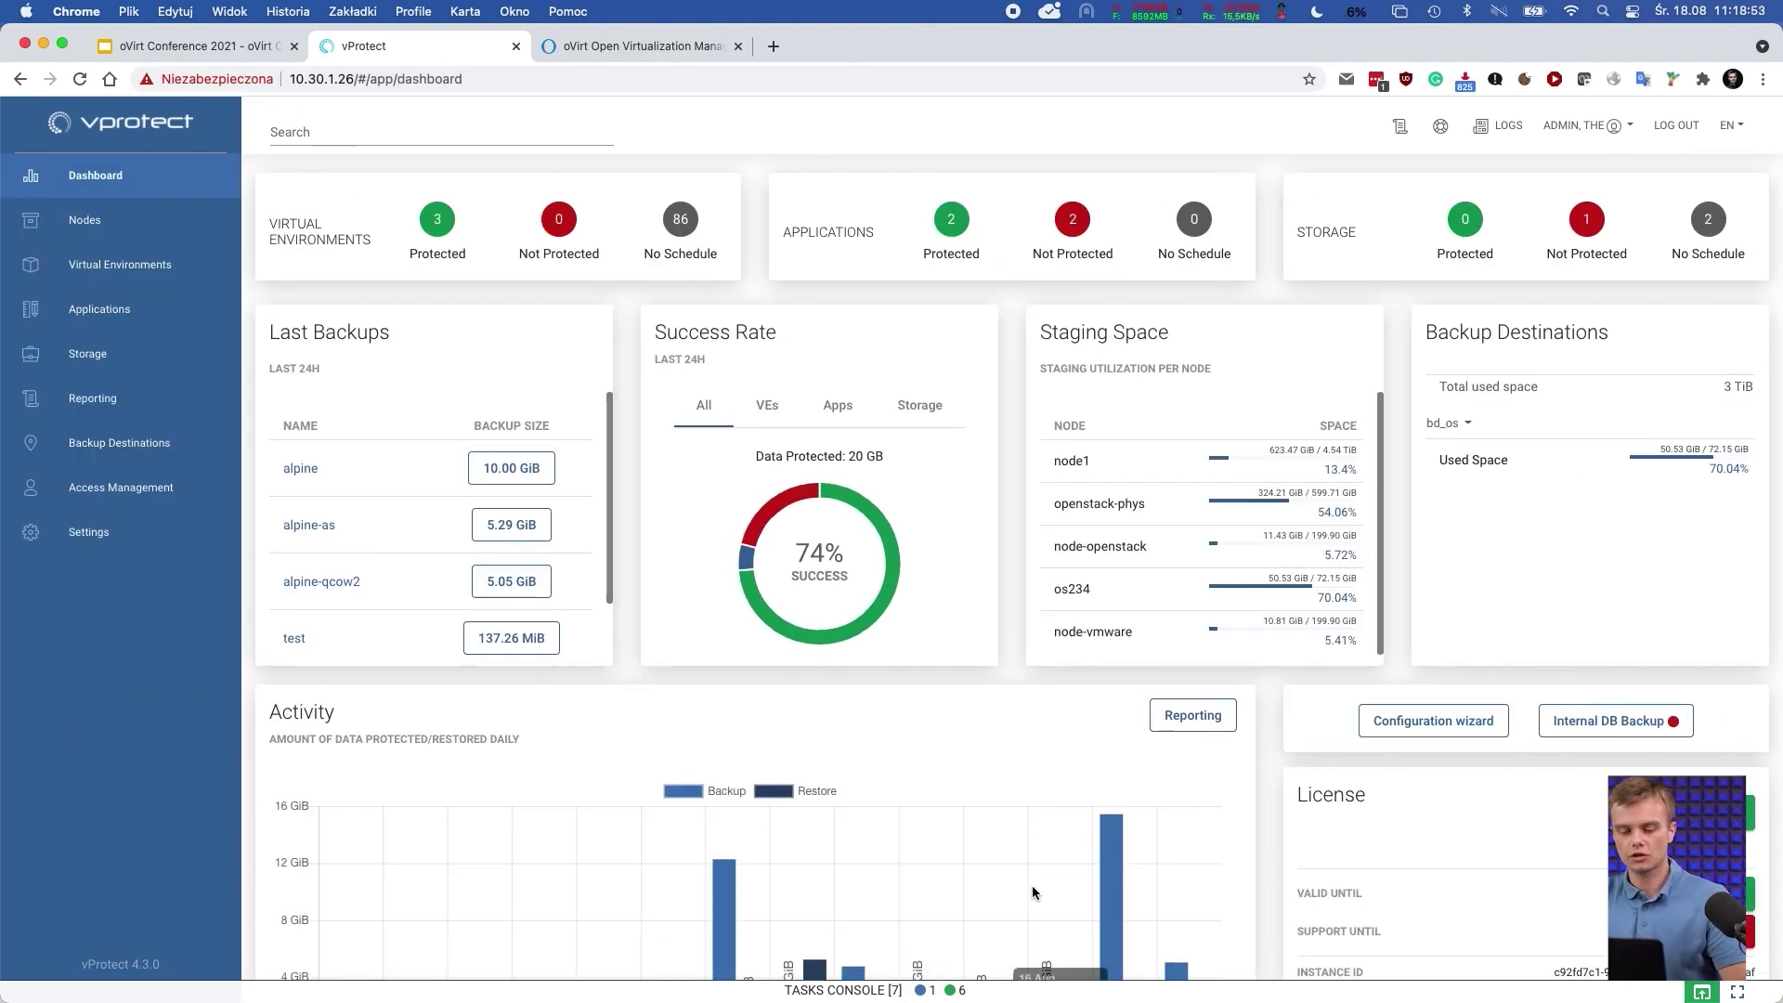
pyautogui.click(967, 994)
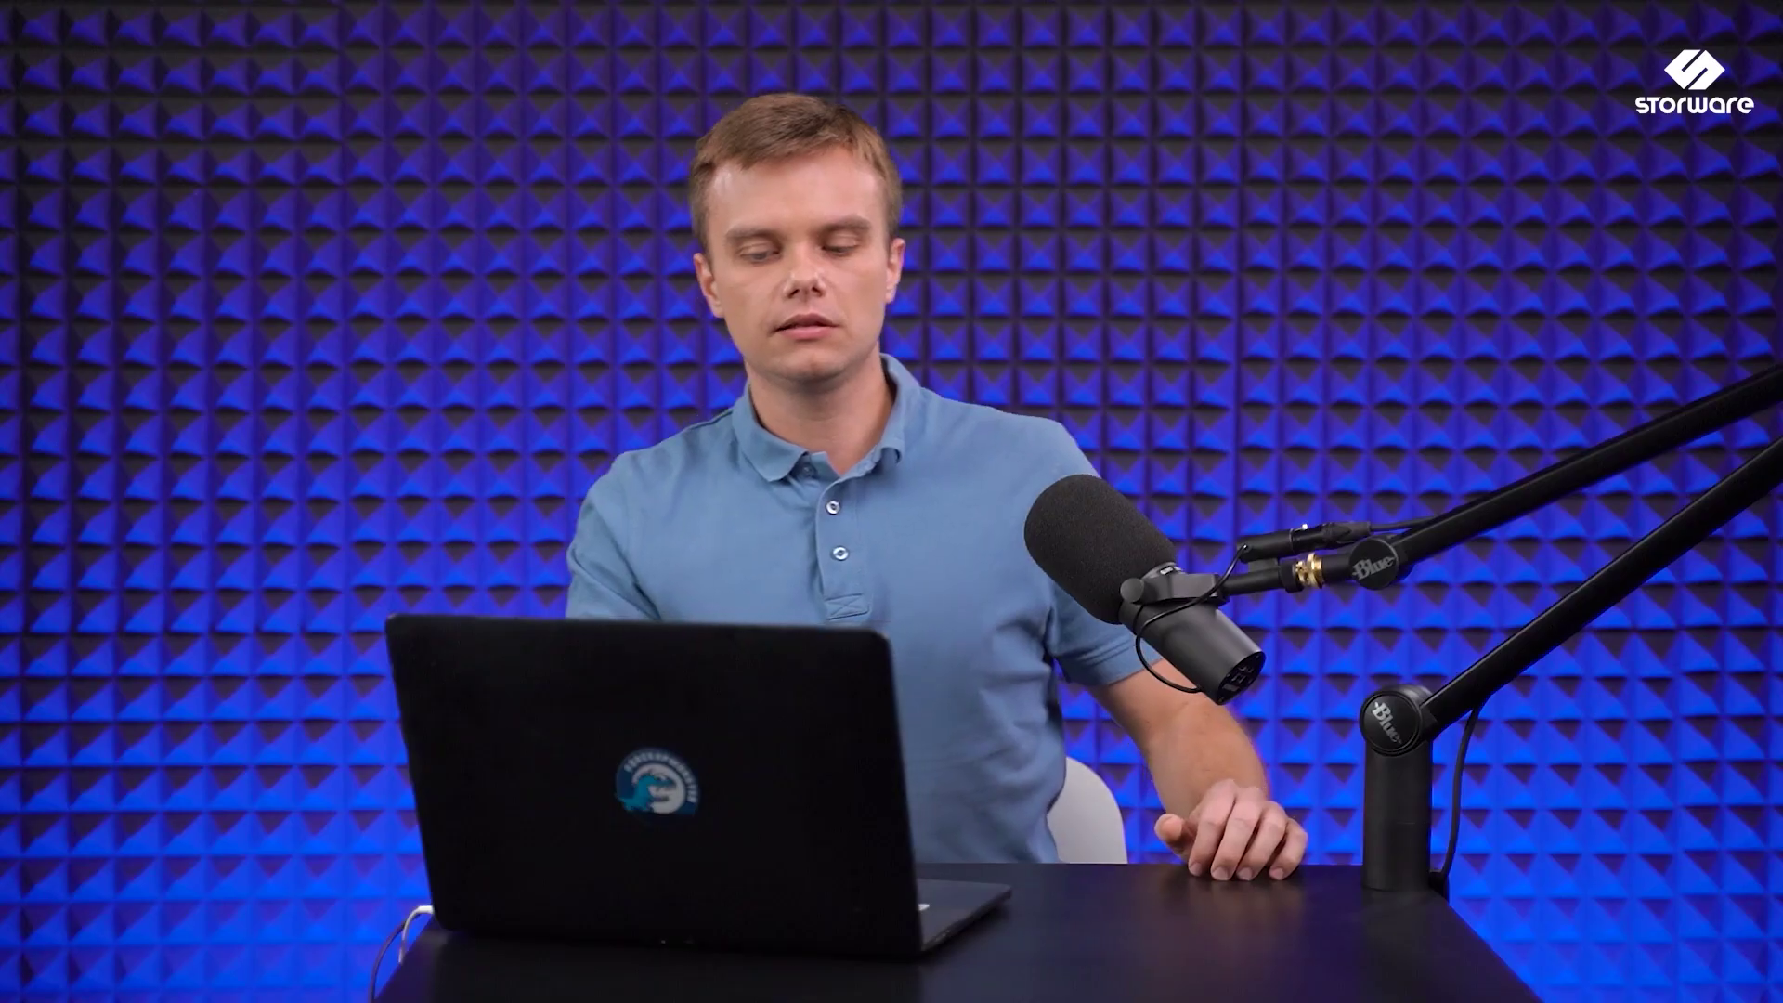